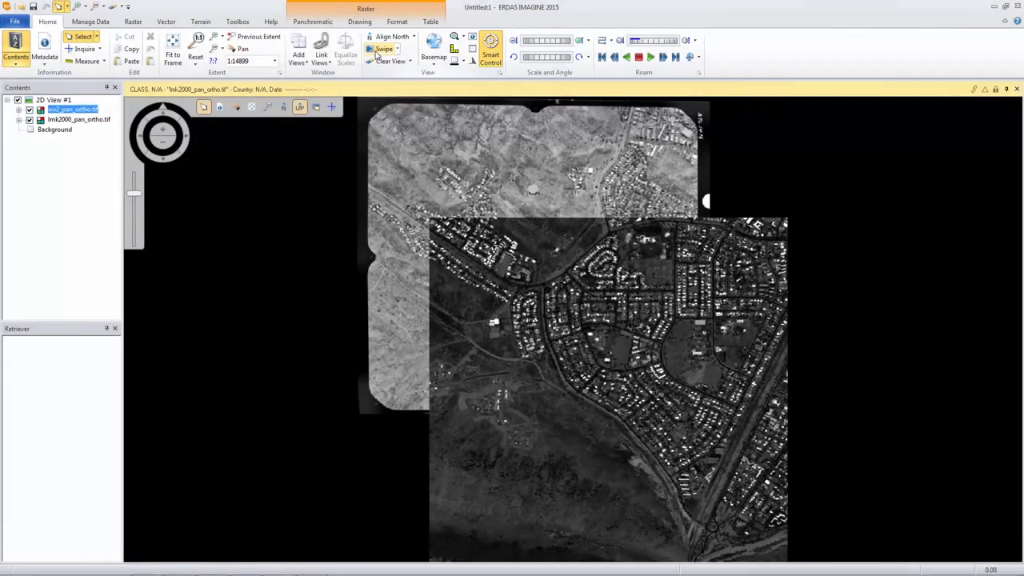
# Step: Swipe wv2_pan_ortho.tif across lmk2000_pan_ortho.tif to compare the two images in their overlap area
pyautogui.click(376, 50)
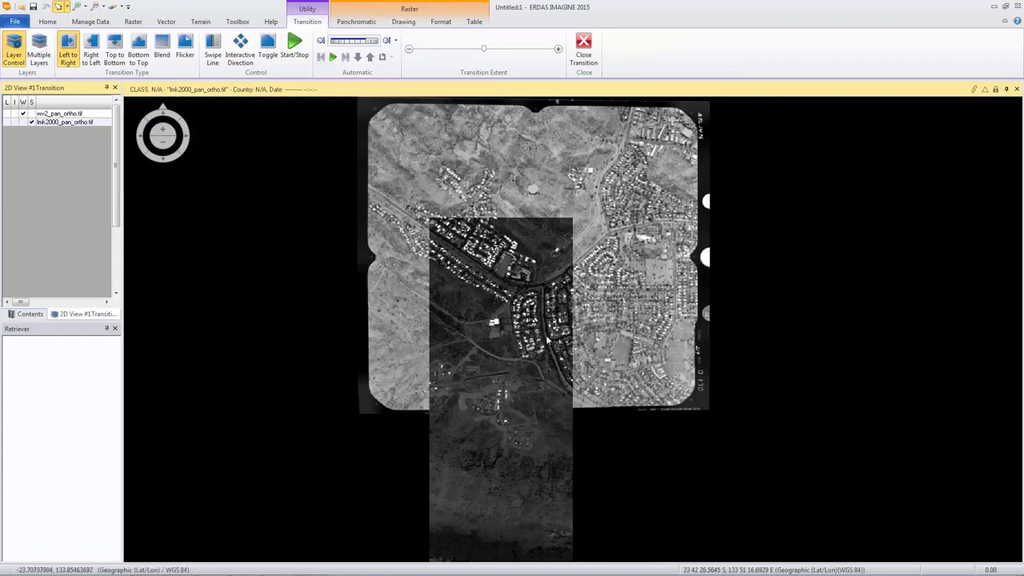
pyautogui.moveTo(576, 361); pyautogui.dragTo(682, 361)
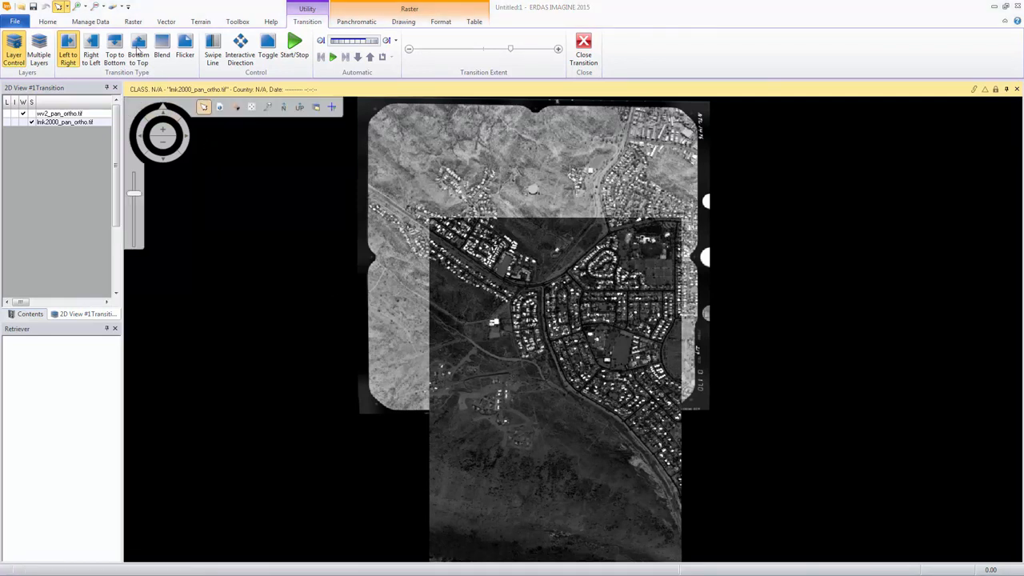
# Step: Open MosaicPro with an empty project and maximize its window
pyautogui.click(130, 21)
pyautogui.click(133, 56)
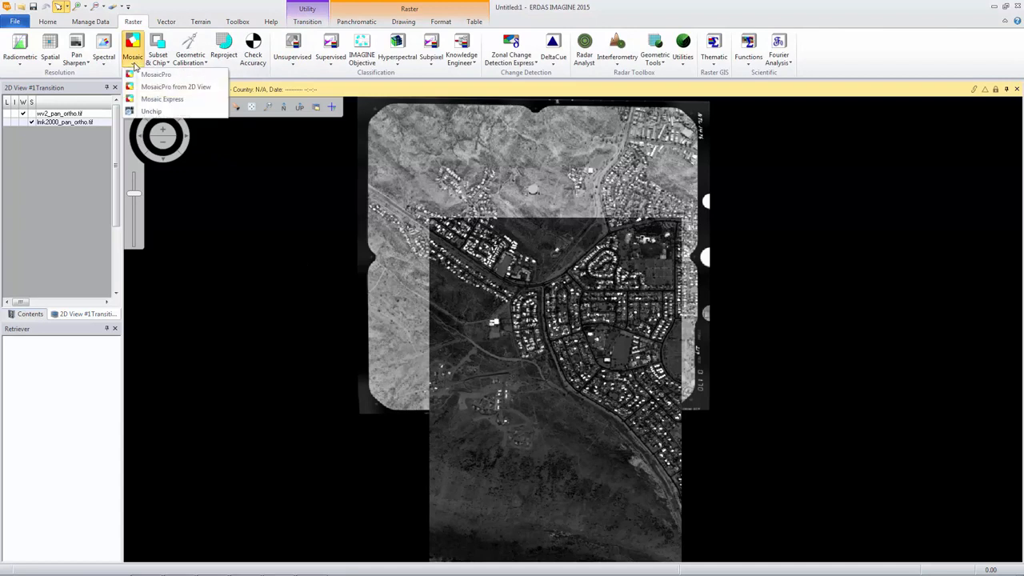
pyautogui.click(136, 74)
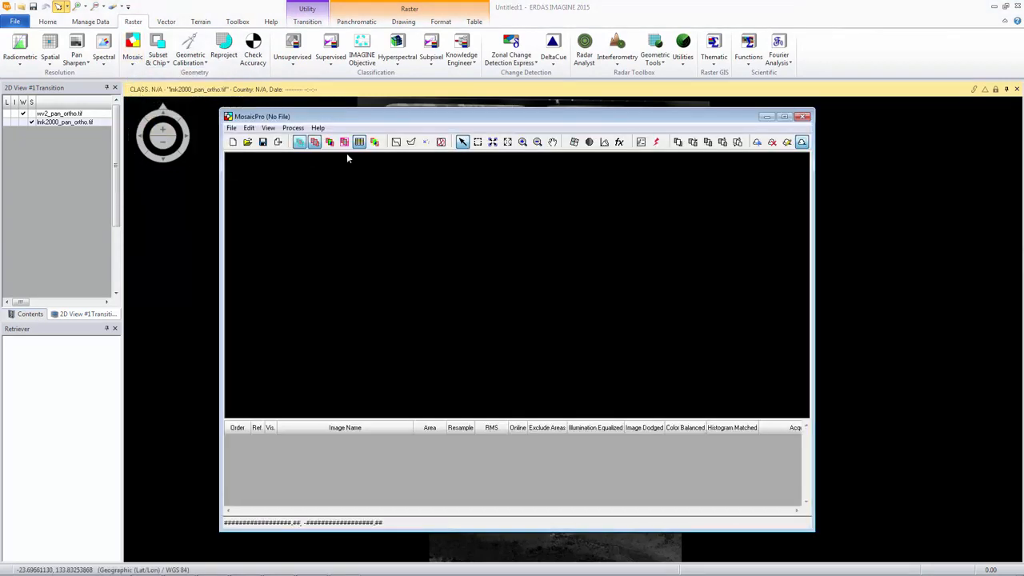
pyautogui.click(785, 118)
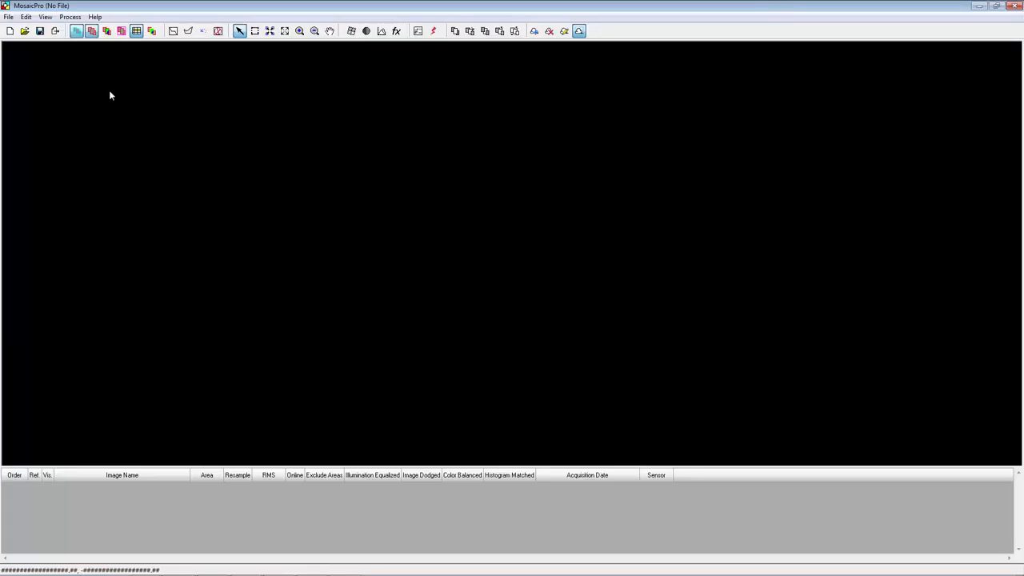
# Step: Add LMK2000_pan_ortho.tif from the Fundamentals1_data folder to the mosaic, using Compute Active Area with a 20% crop area
pyautogui.click(55, 34)
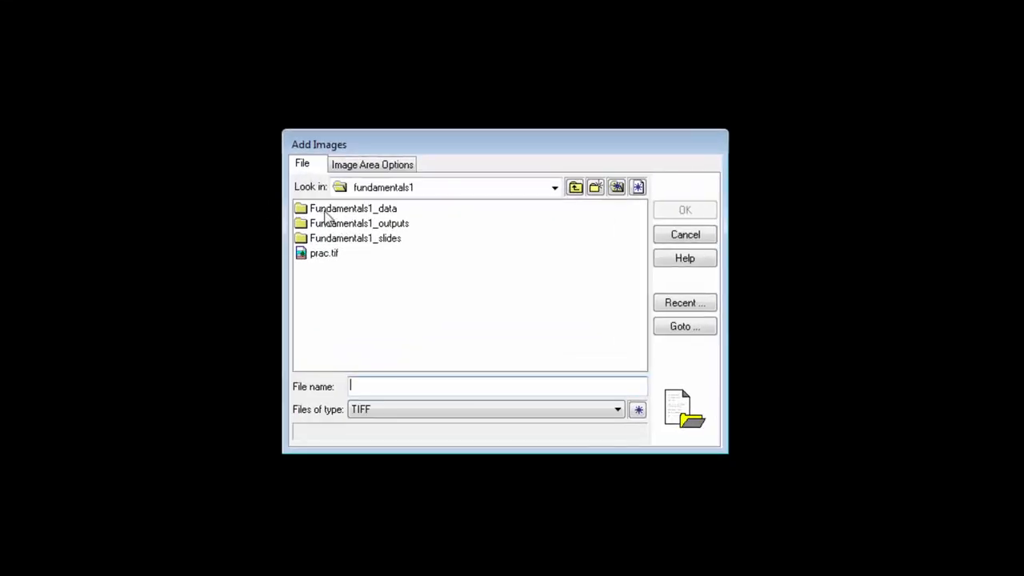
pyautogui.doubleClick(327, 210)
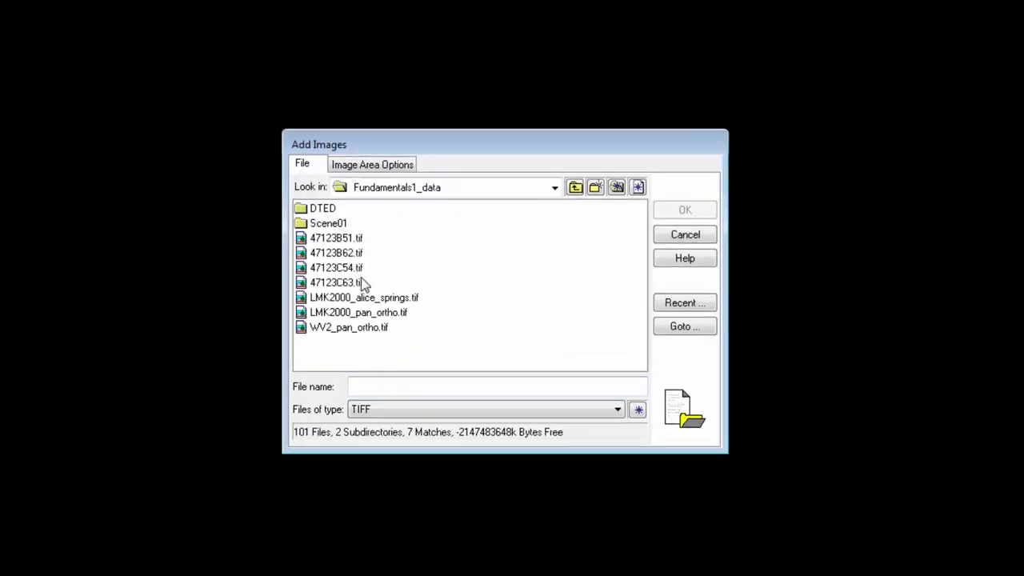
pyautogui.click(376, 314)
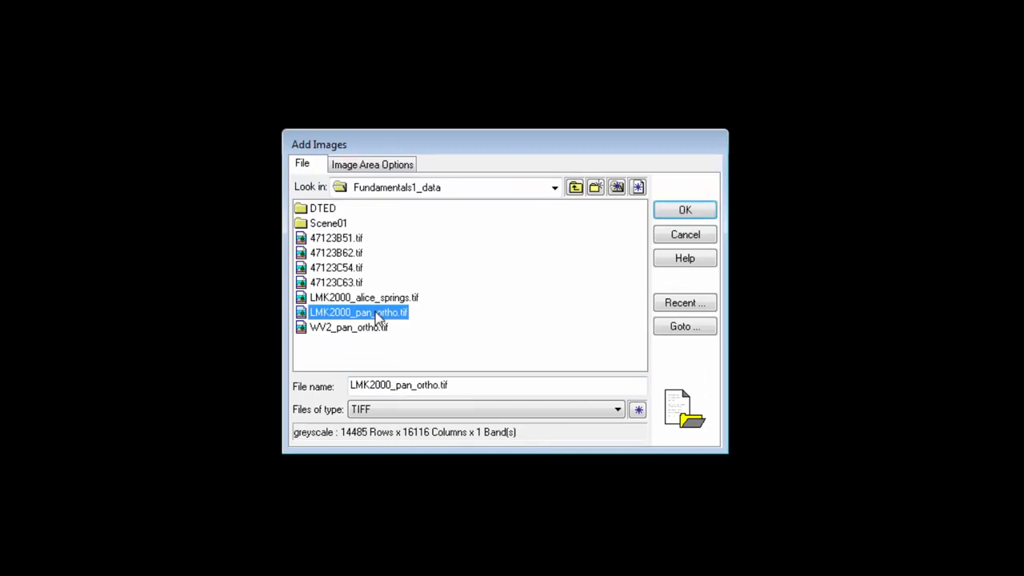
pyautogui.click(379, 166)
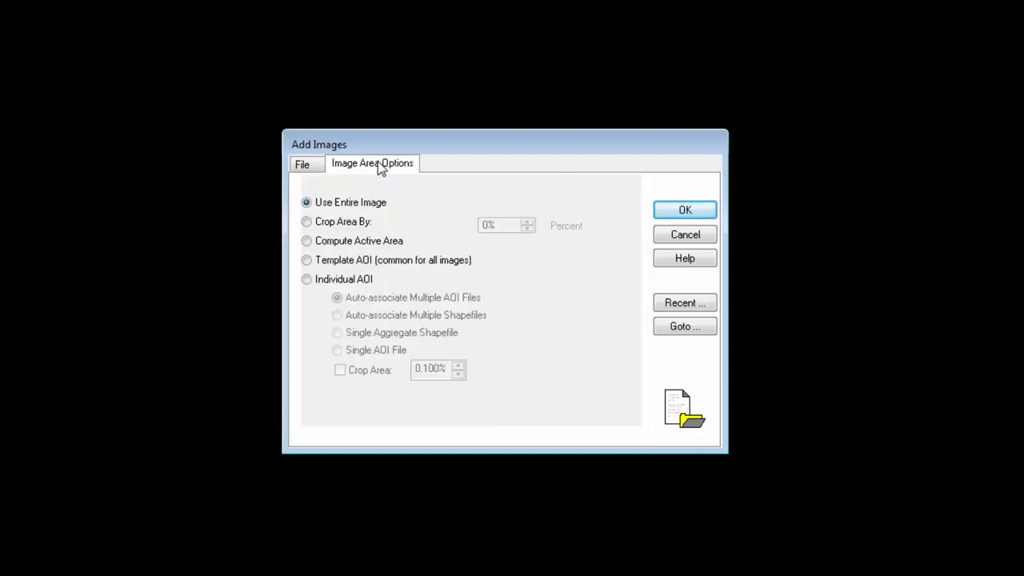
pyautogui.click(307, 243)
pyautogui.click(320, 395)
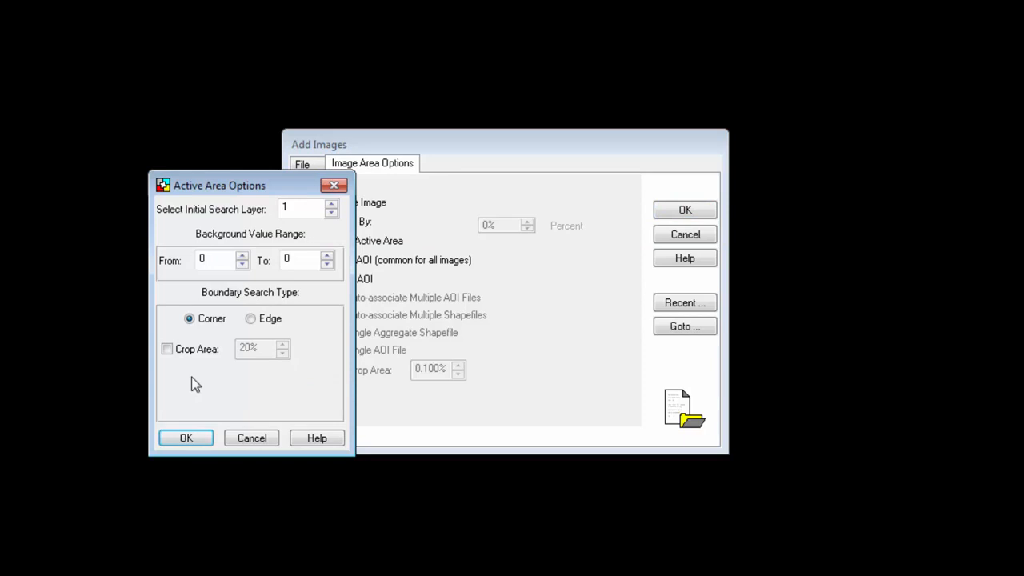
pyautogui.click(168, 350)
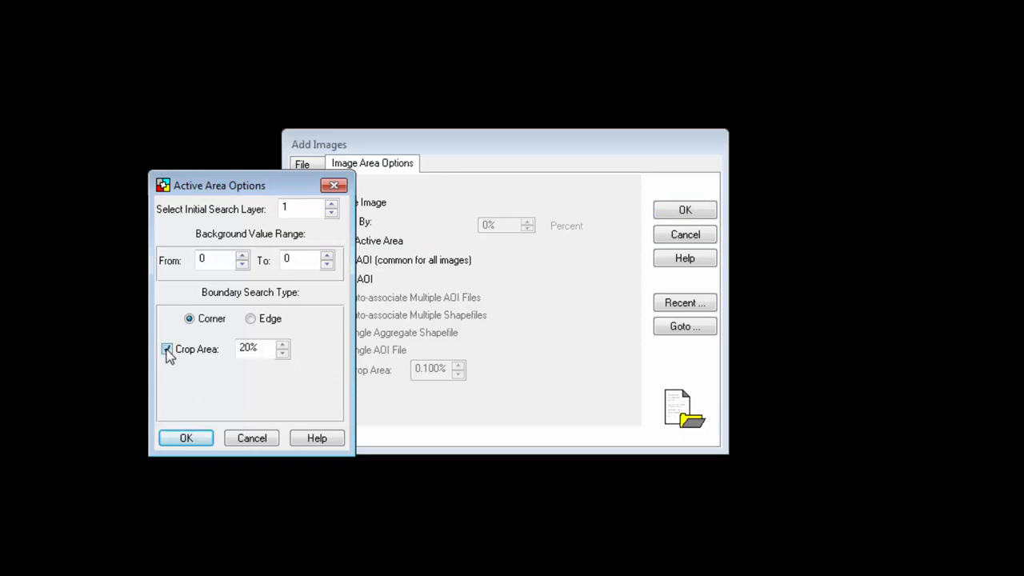
pyautogui.click(181, 439)
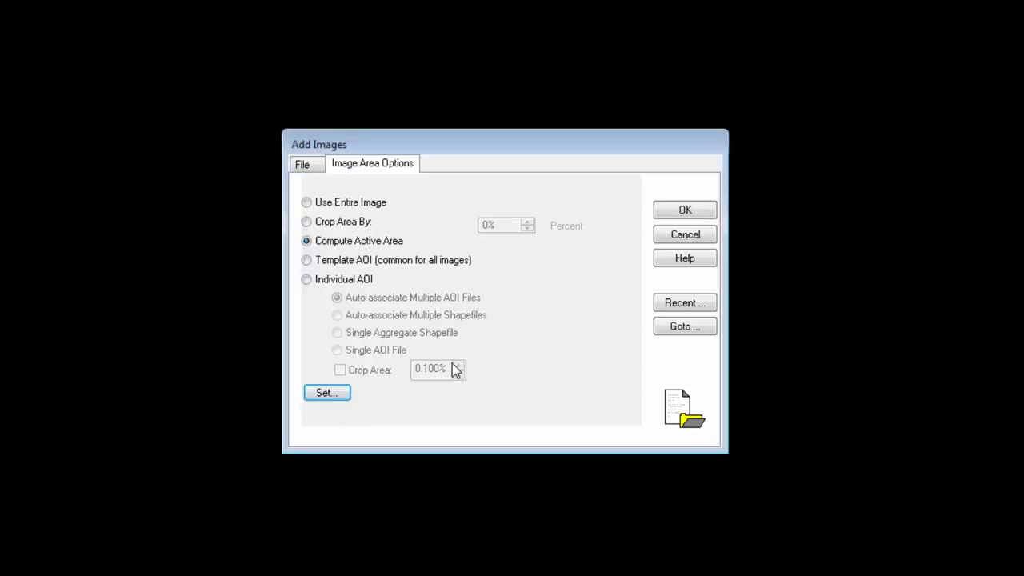
pyautogui.click(680, 213)
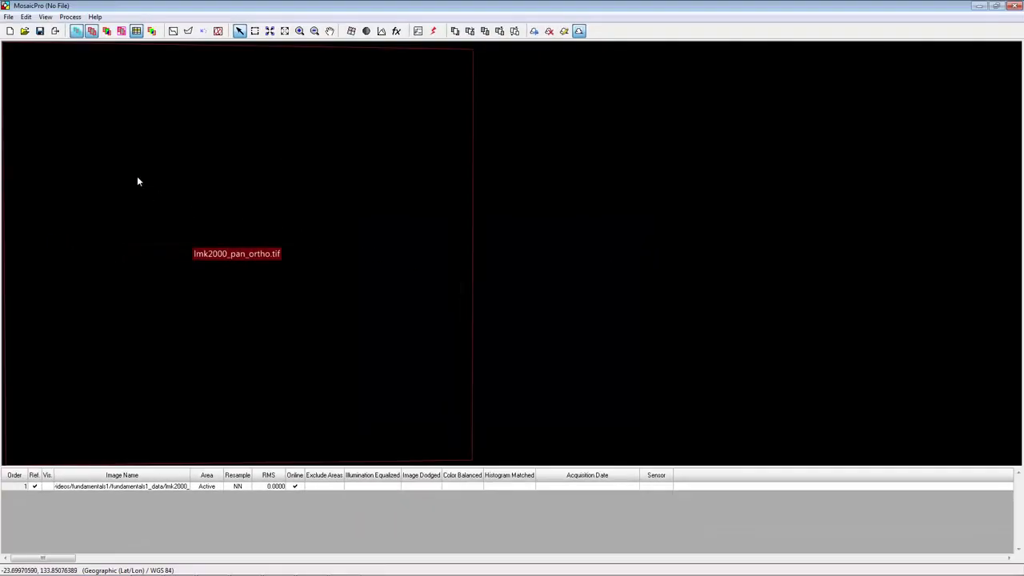
# Step: Add WV2_pan_ortho.tif to the mosaic, using Compute Active Area with a 20% crop area
pyautogui.click(56, 30)
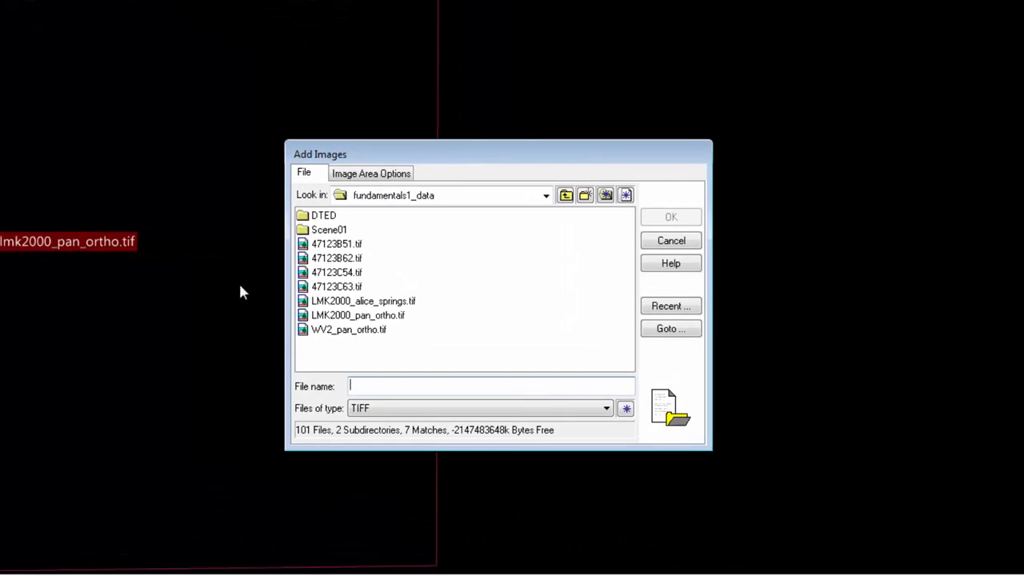
pyautogui.click(351, 330)
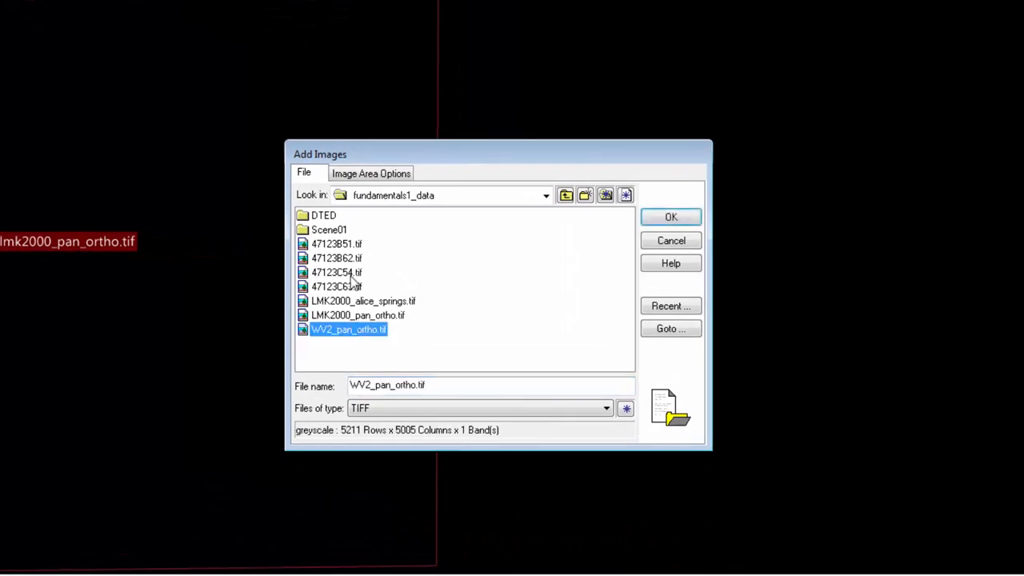
pyautogui.click(373, 178)
pyautogui.click(310, 249)
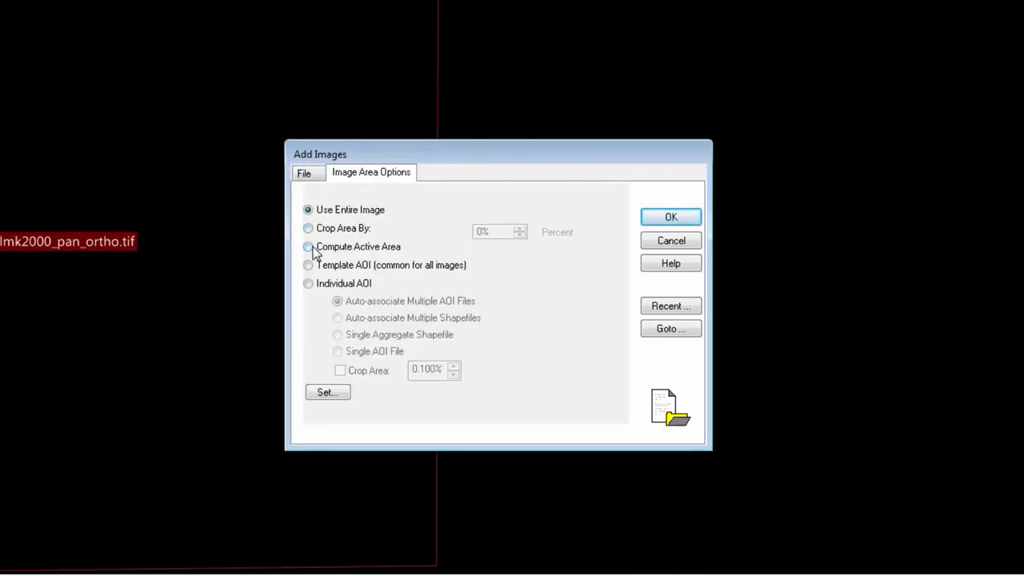
pyautogui.click(318, 389)
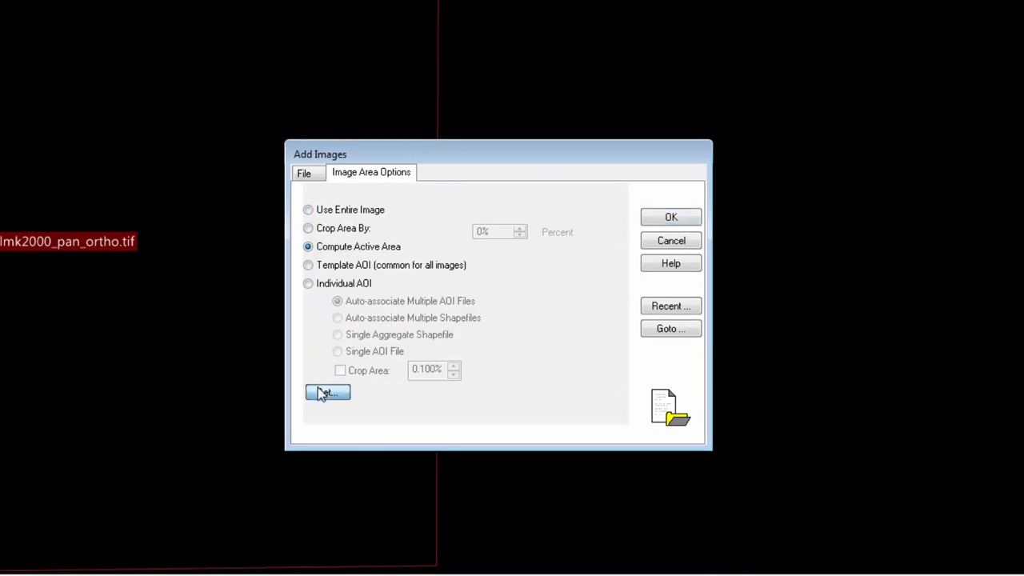
pyautogui.click(175, 351)
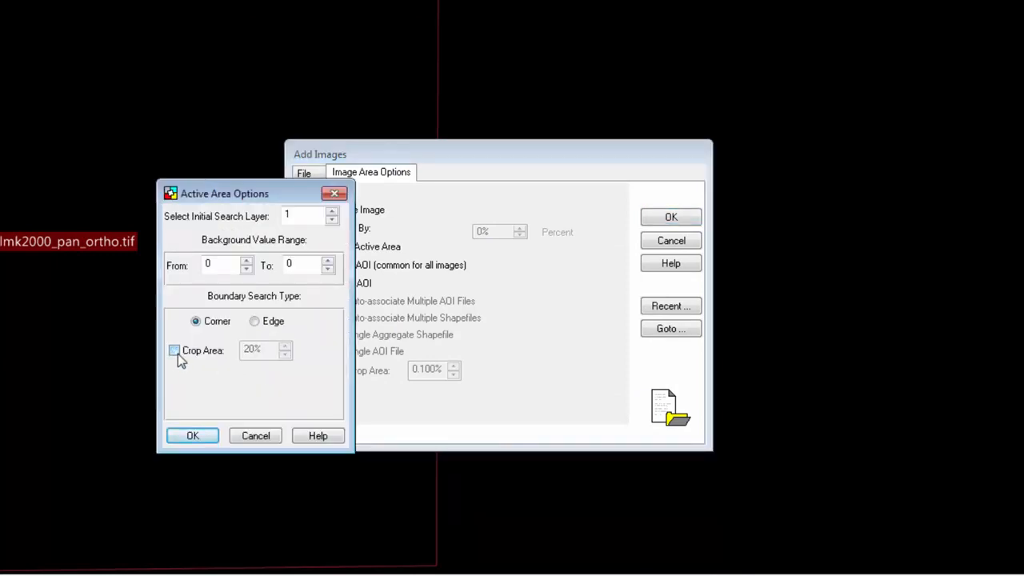
pyautogui.click(189, 436)
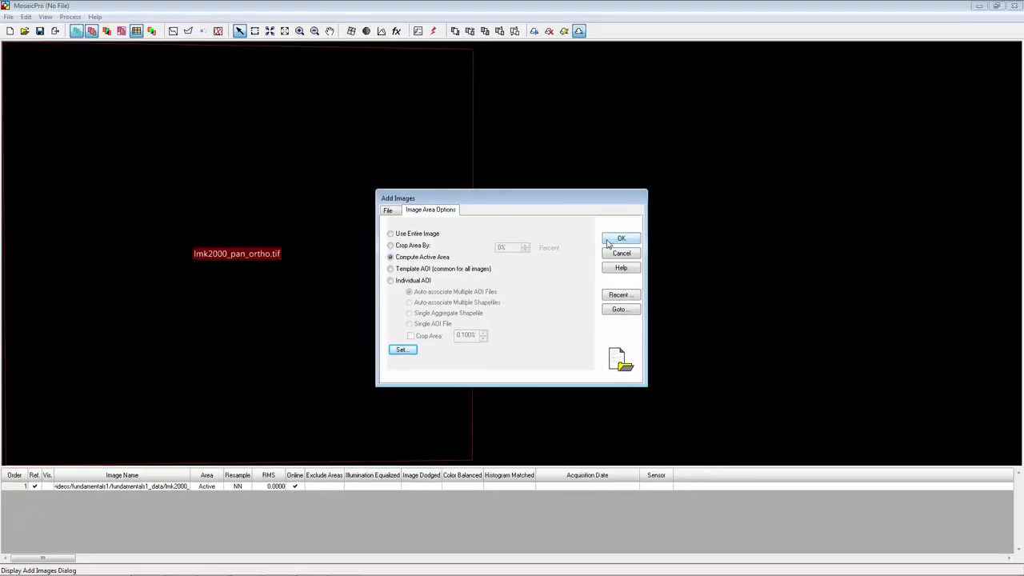
pyautogui.click(608, 241)
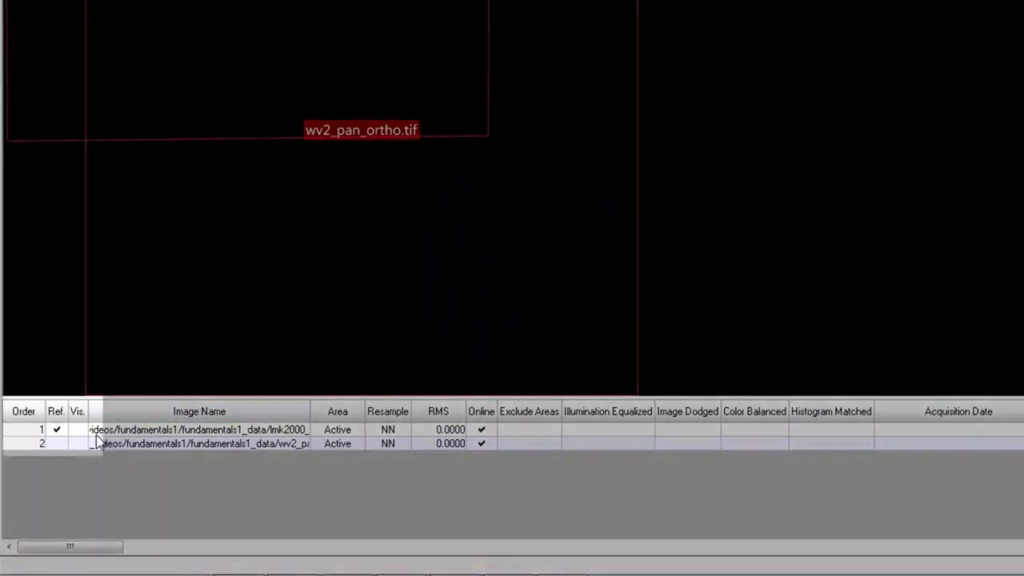
# Step: Mark both input images as visible and display their raster imagery inside the footprints
pyautogui.click(78, 443)
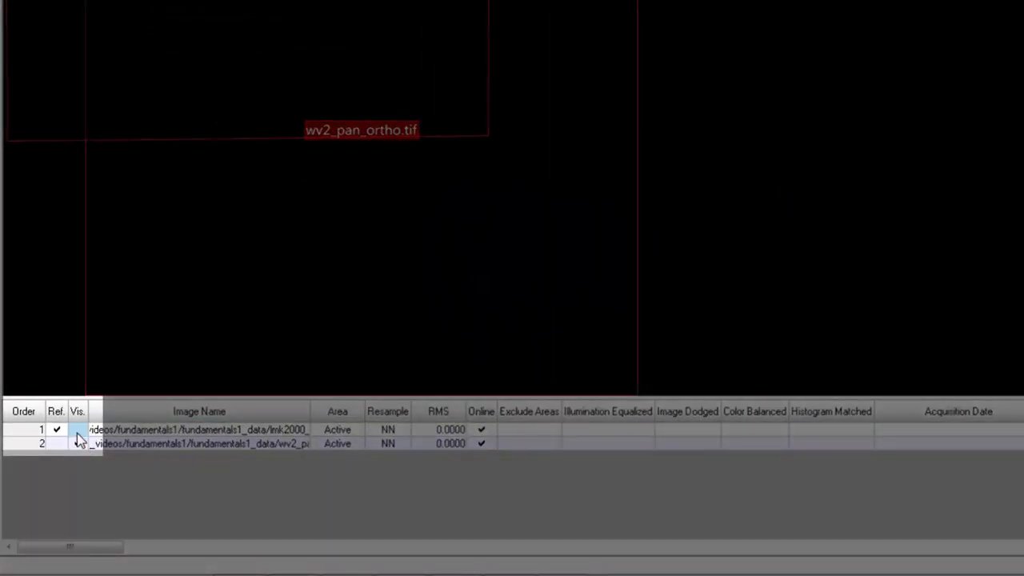
pyautogui.click(77, 432)
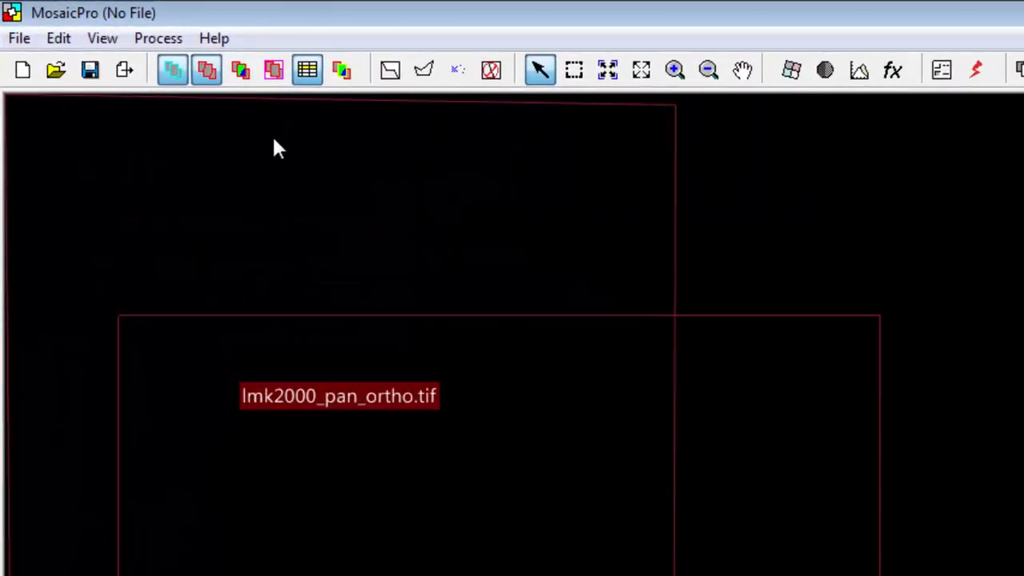
pyautogui.click(243, 75)
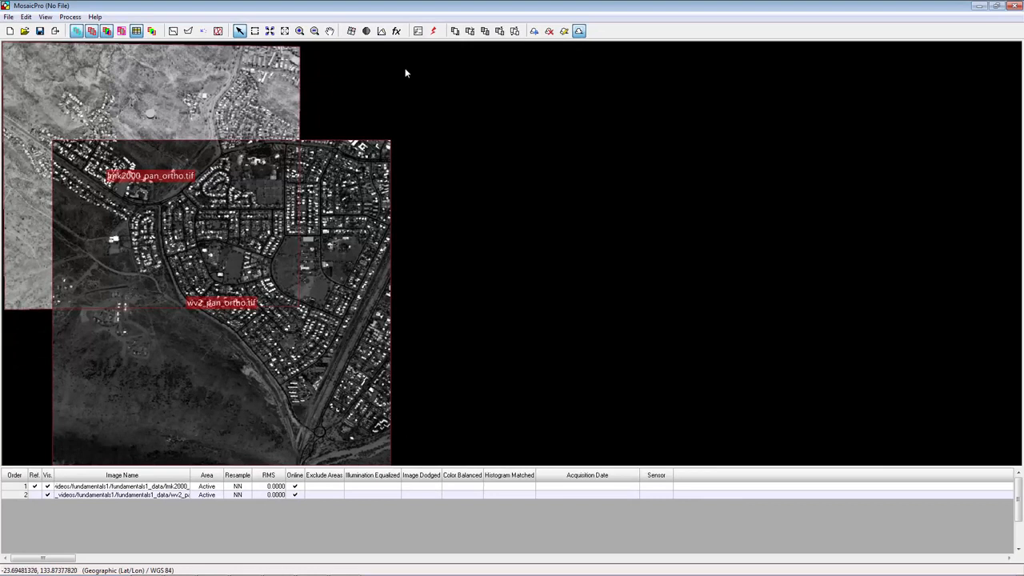
# Step: Apply color corrections to the mosaic with Illumination Equalizing and Histogram Matching enabled
pyautogui.click(382, 31)
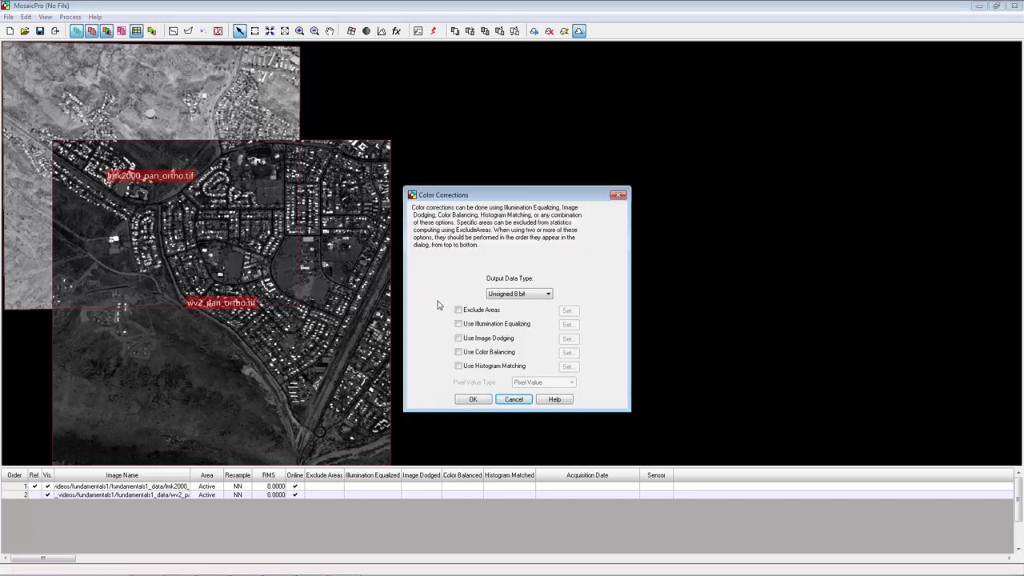
pyautogui.click(458, 325)
pyautogui.click(459, 366)
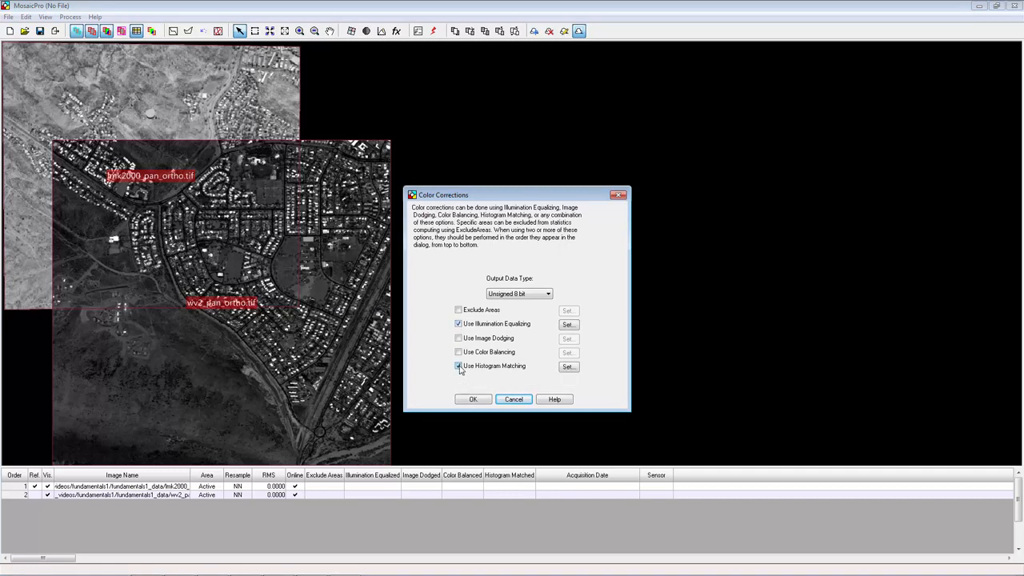
pyautogui.click(468, 400)
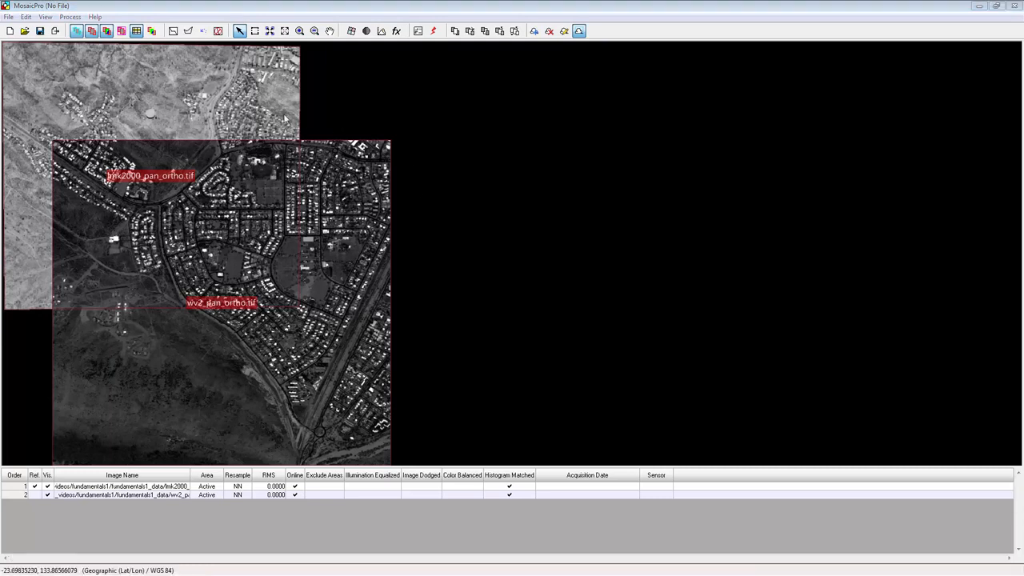
# Step: Display the mosaic's output area and generate the seamline between the two images with the Weighted Seamline method
pyautogui.click(121, 33)
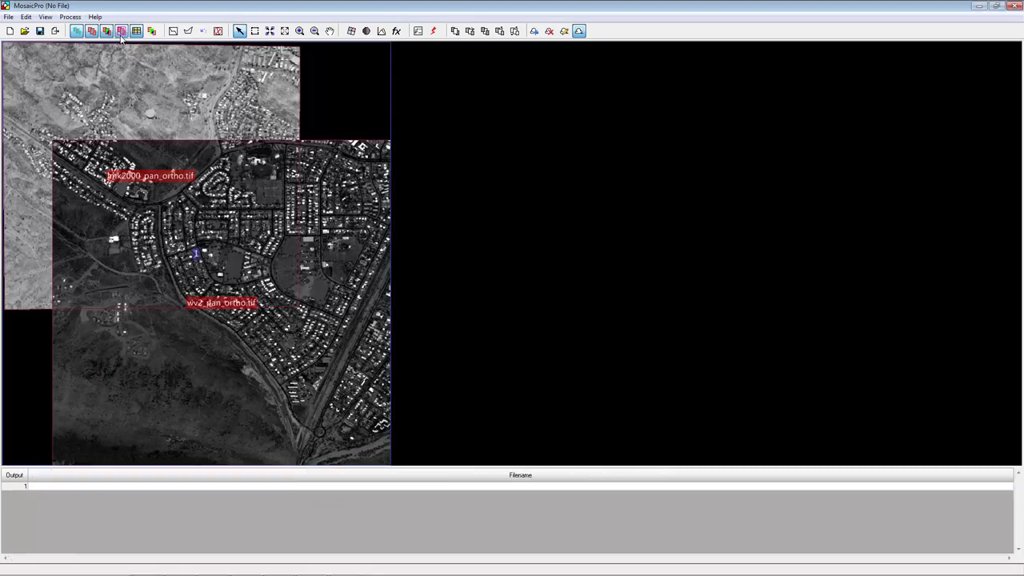
pyautogui.click(172, 32)
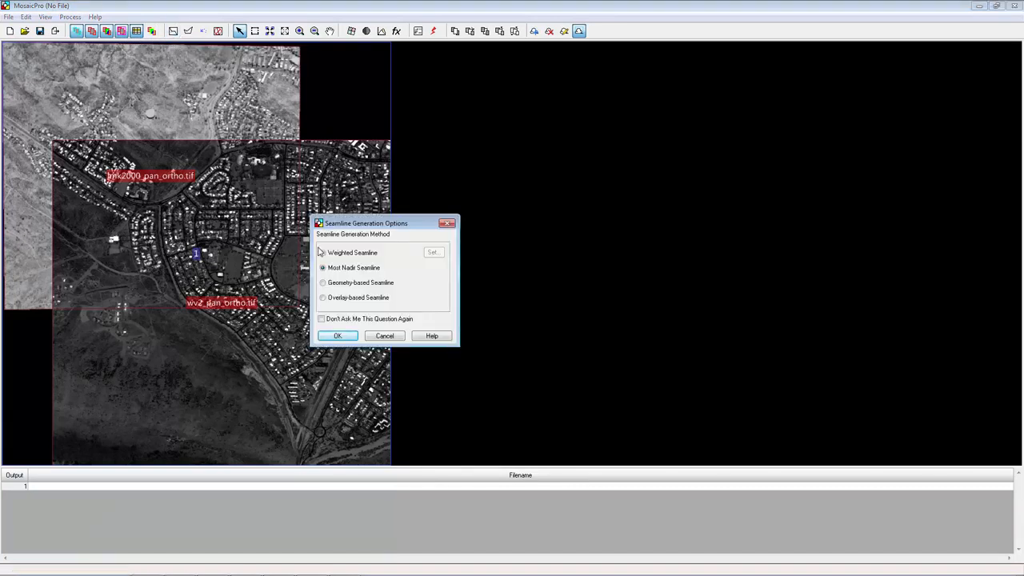
pyautogui.click(323, 253)
pyautogui.click(337, 336)
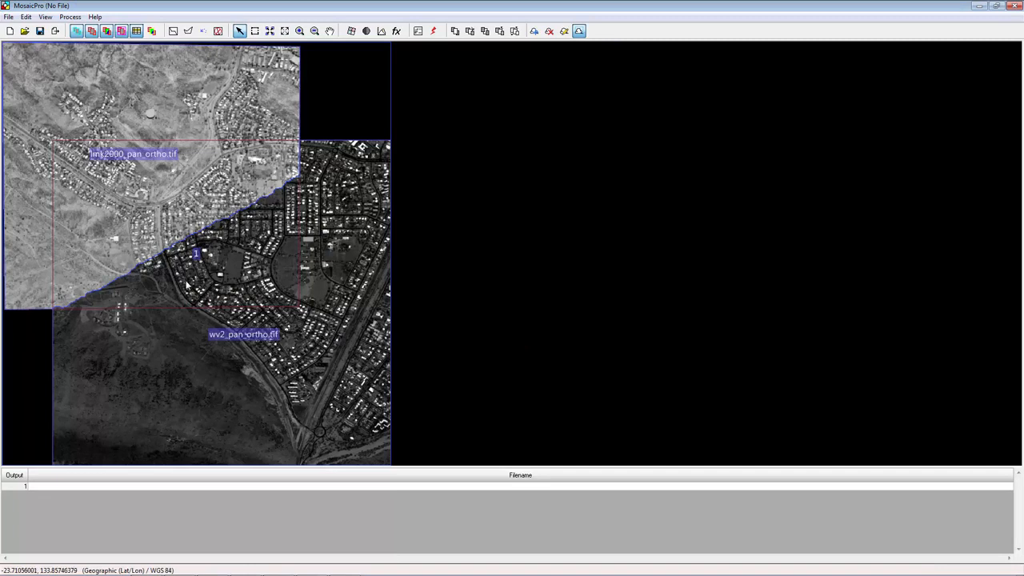
# Step: Edit the seam polygon between the two orthoimages so the seamline follows roads and tracks from the overlap's southwest corner to its northeast side
pyautogui.click(300, 32)
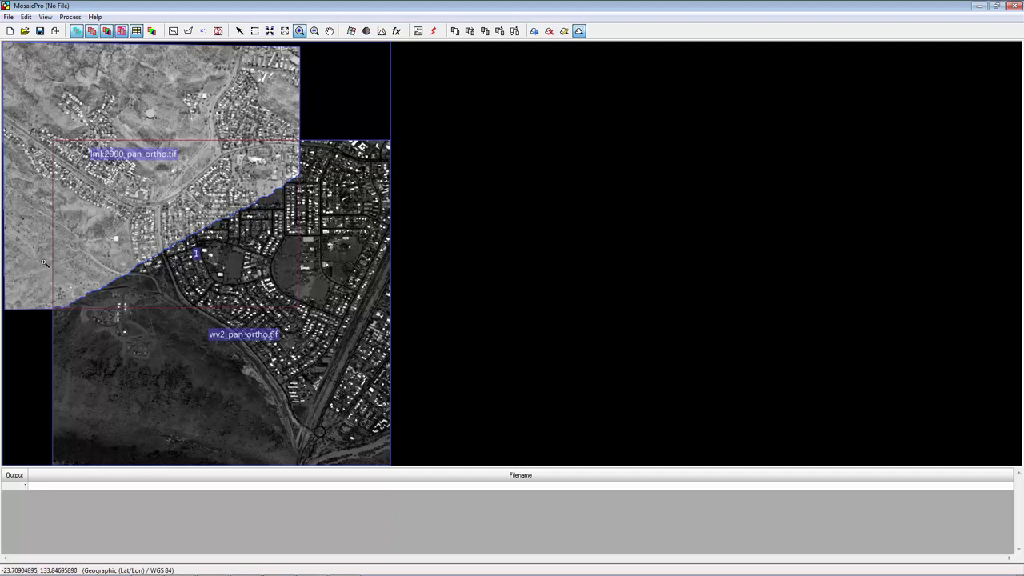
pyautogui.moveTo(36, 261); pyautogui.dragTo(192, 325)
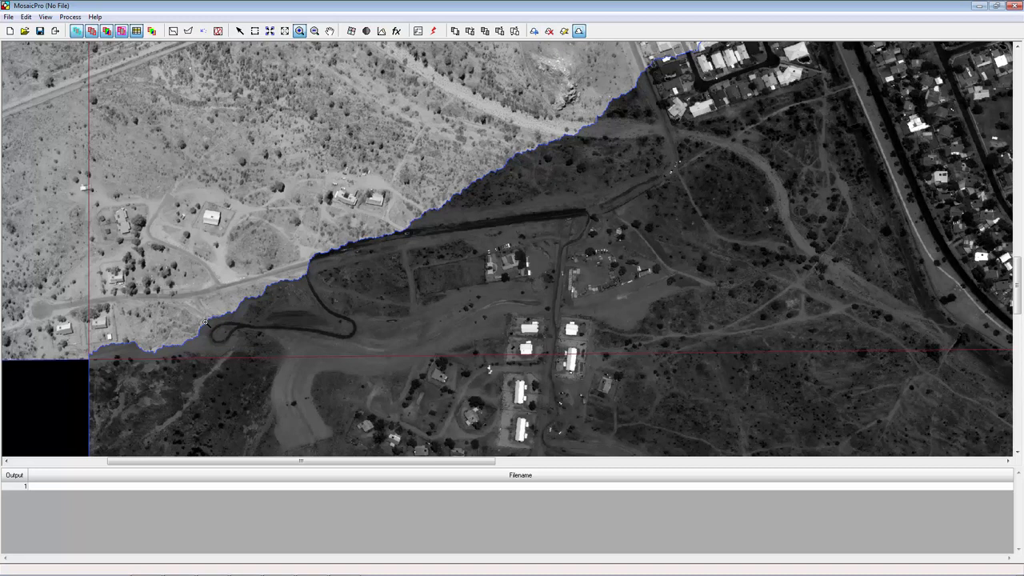
pyautogui.click(189, 31)
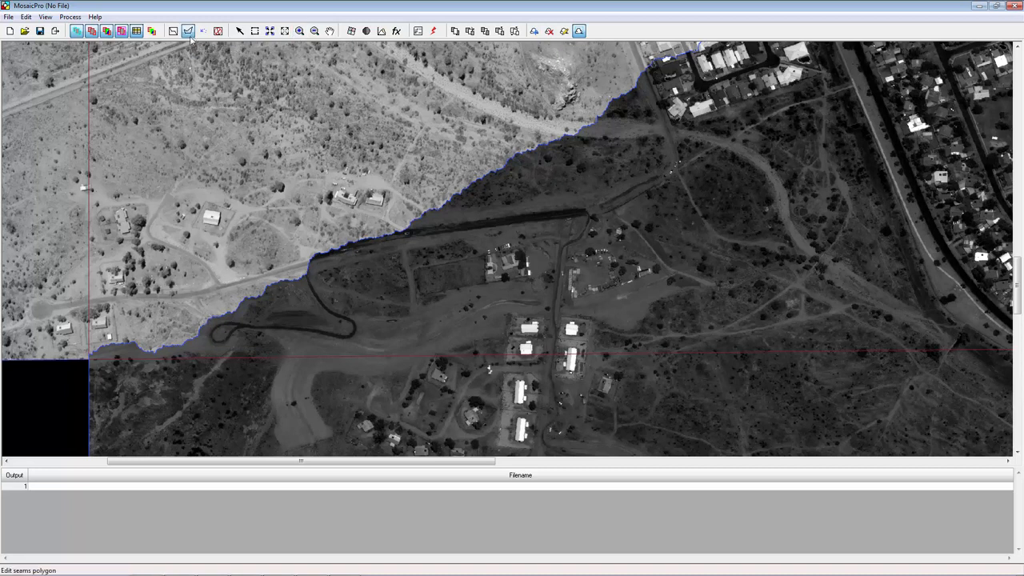
pyautogui.click(92, 353)
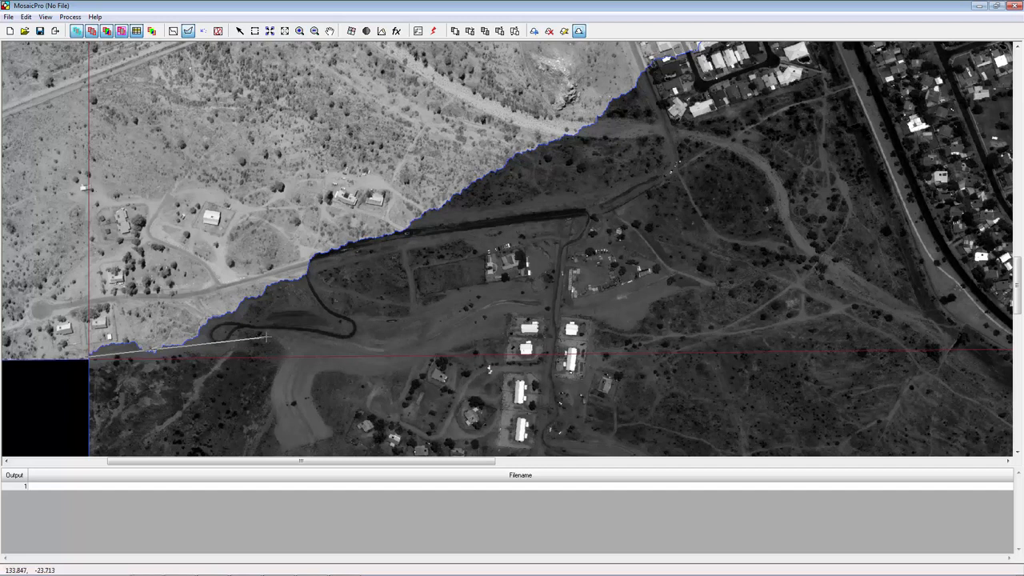
pyautogui.click(472, 327)
pyautogui.click(550, 297)
pyautogui.click(574, 215)
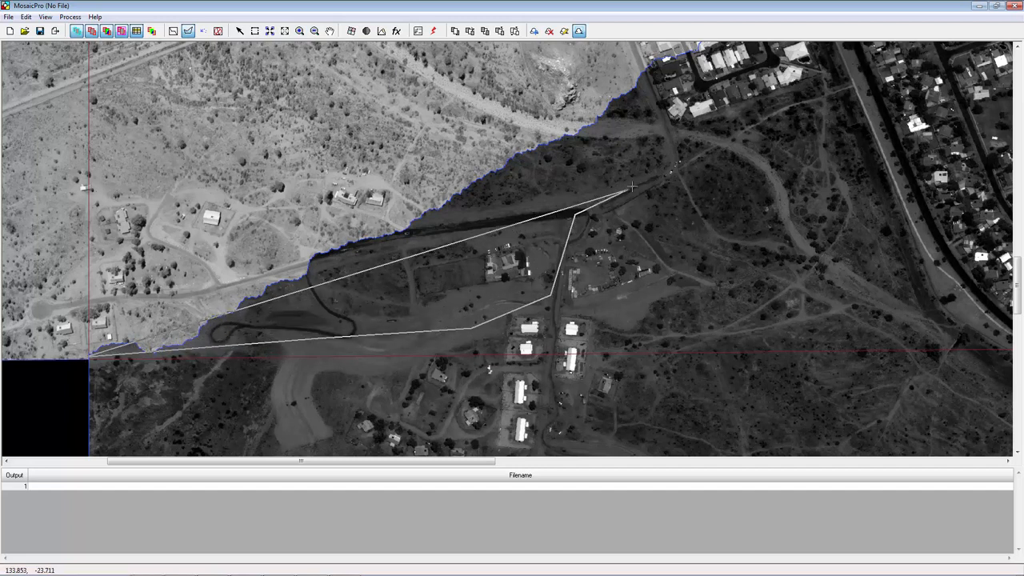
pyautogui.click(773, 114)
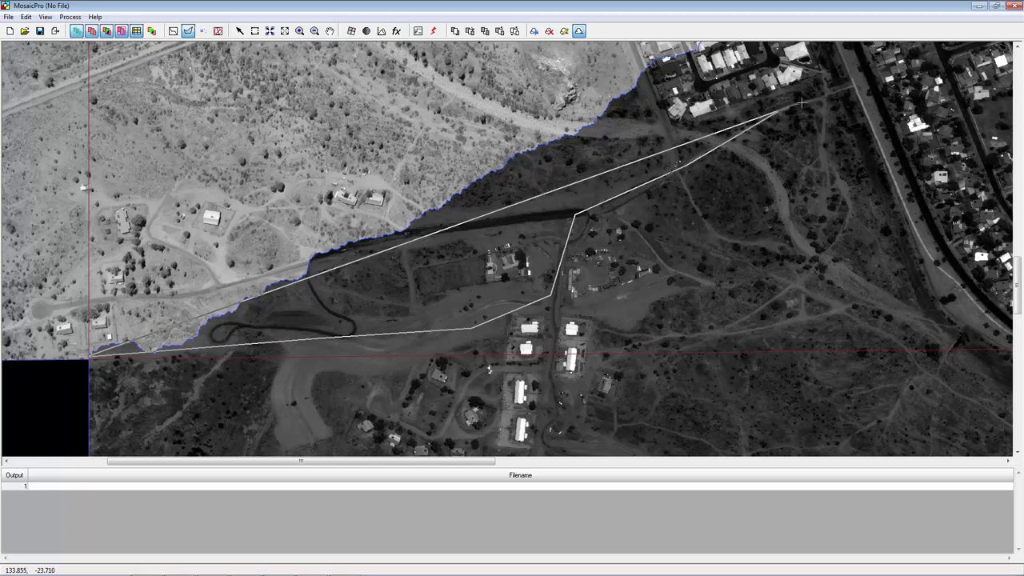
pyautogui.click(868, 83)
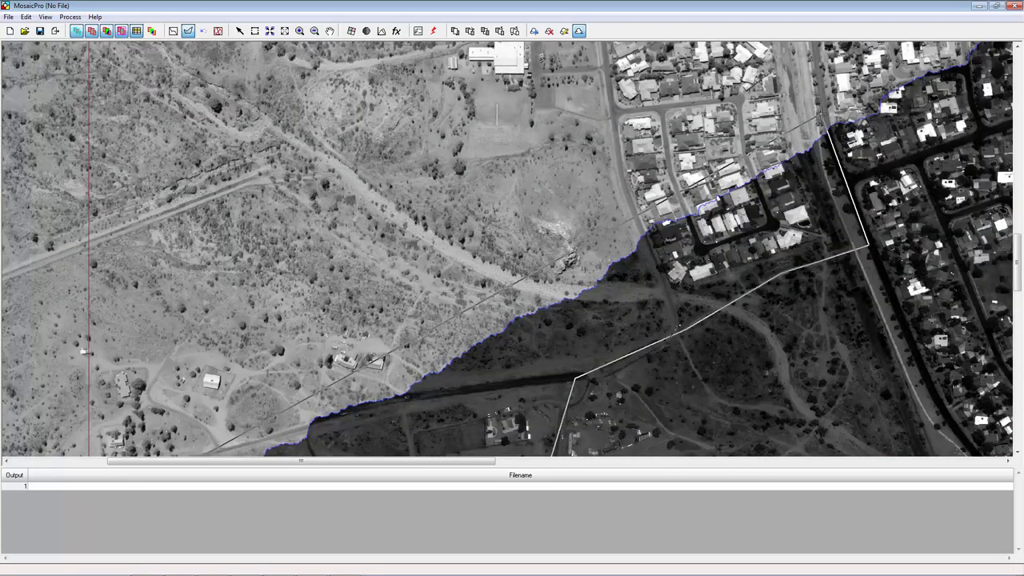
pyautogui.click(849, 122)
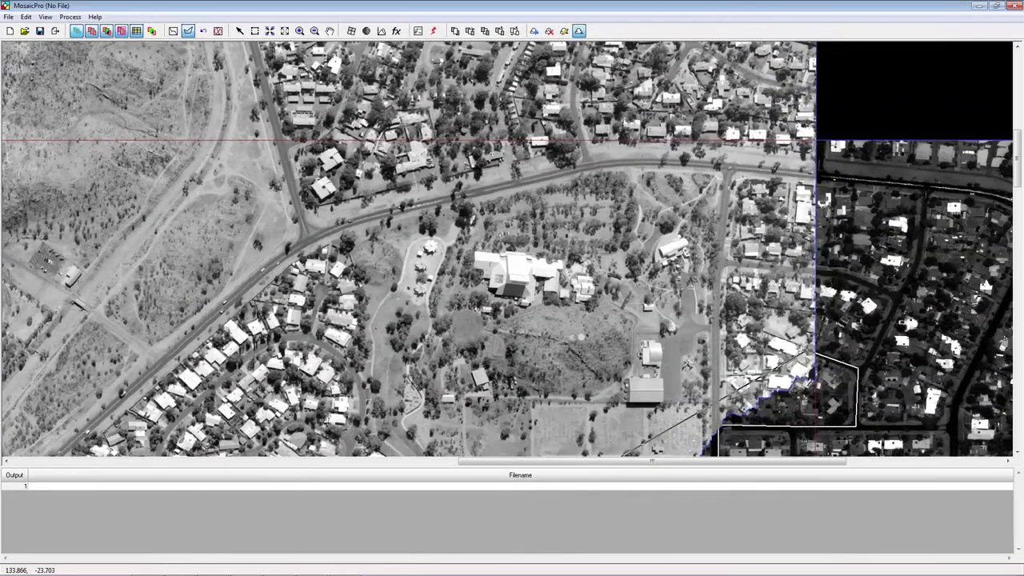
pyautogui.doubleClick(812, 352)
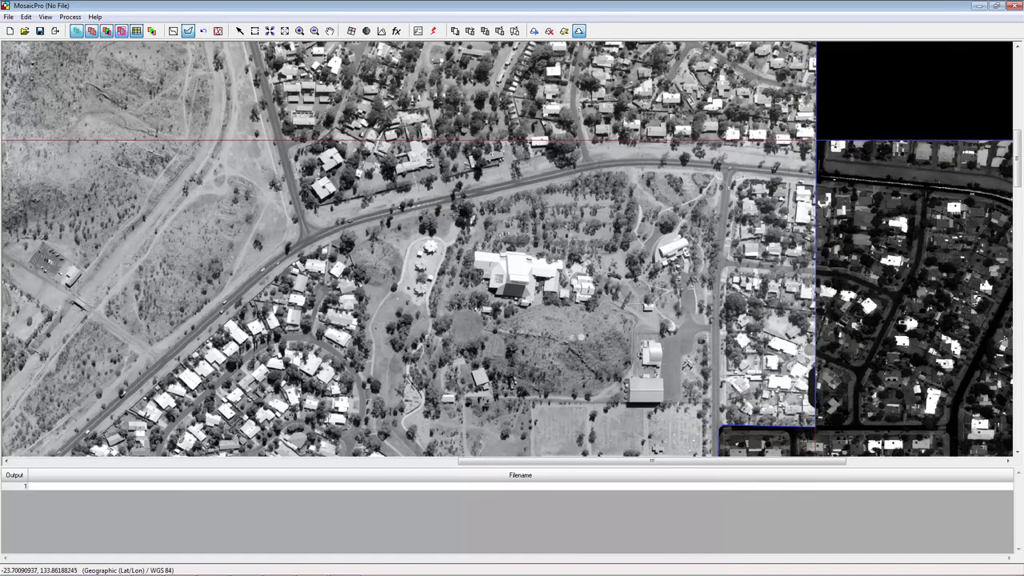
# Step: Set the seamline function to no smoothing with feathering over a distance of 50 meters
pyautogui.click(270, 31)
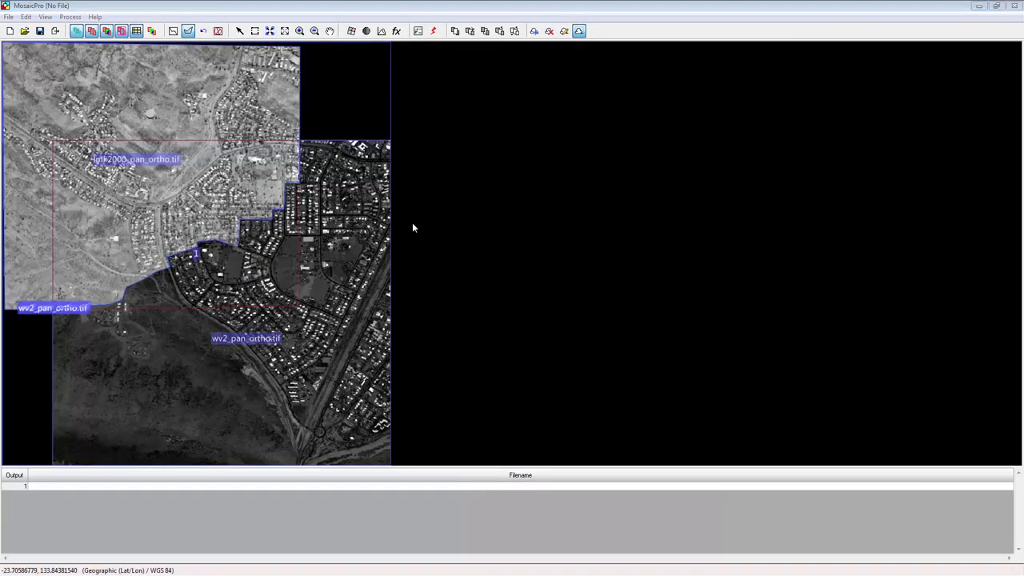
pyautogui.click(396, 31)
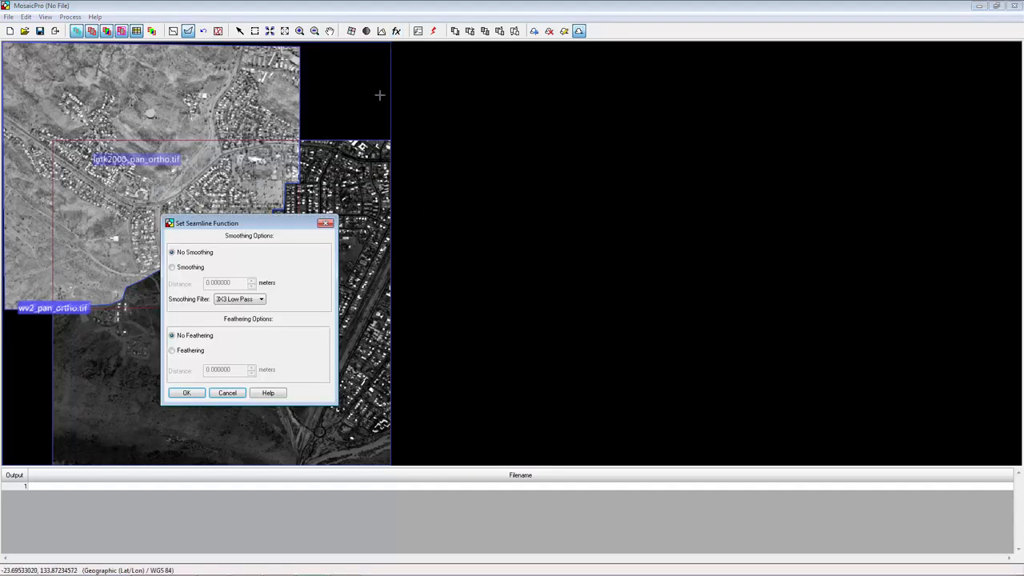
pyautogui.click(171, 351)
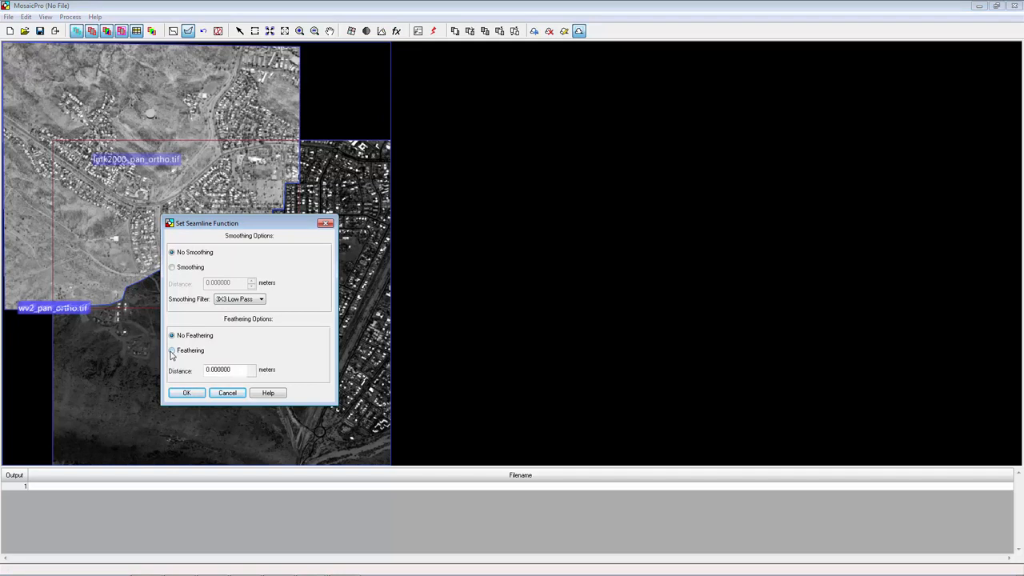
pyautogui.moveTo(233, 369); pyautogui.dragTo(194, 366)
pyautogui.write('50')
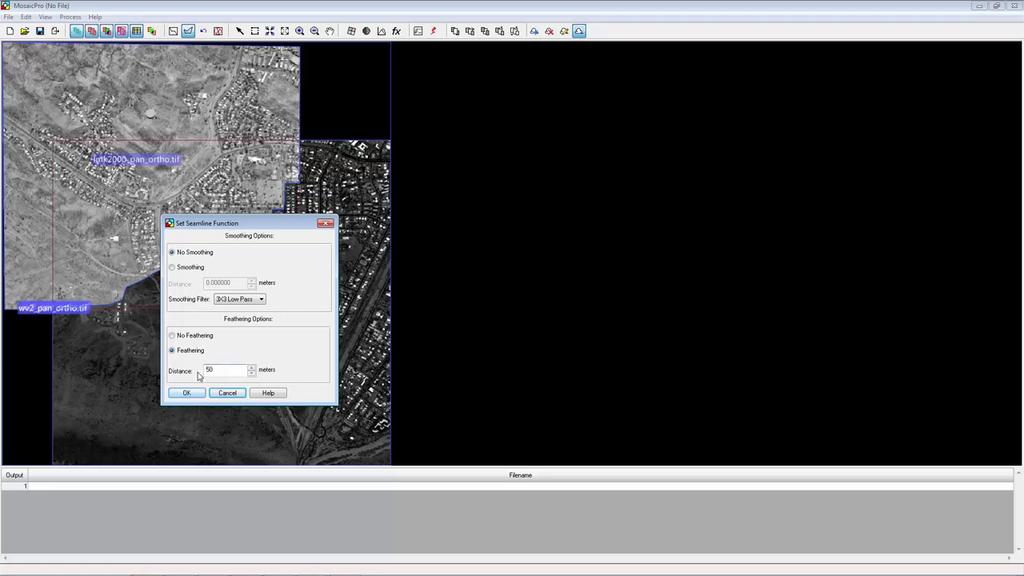
pyautogui.click(186, 392)
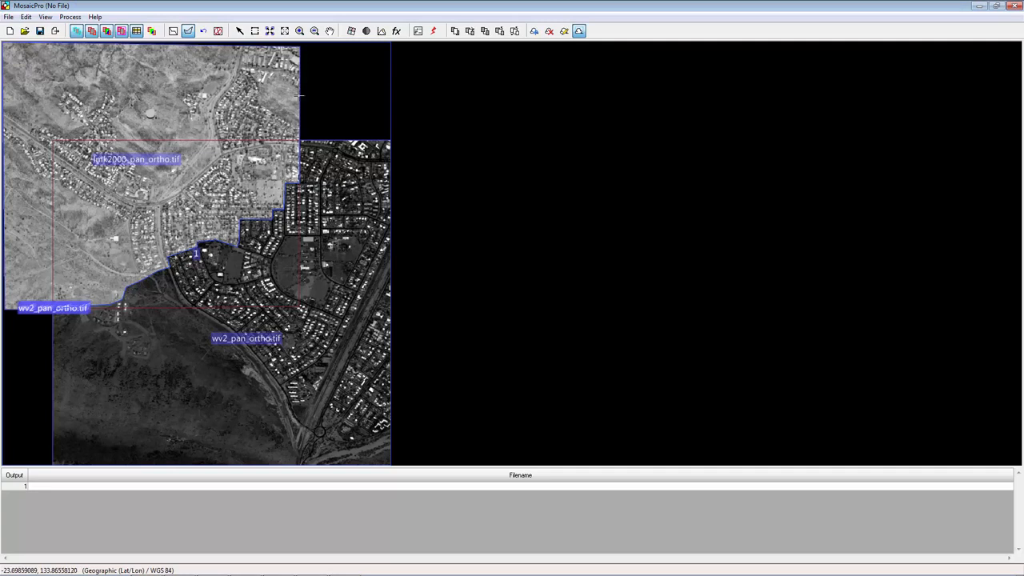
# Step: Preview the mosaic for a small window across the middle of the seamline at 1/16 size reduction and examine the blended area
pyautogui.click(254, 31)
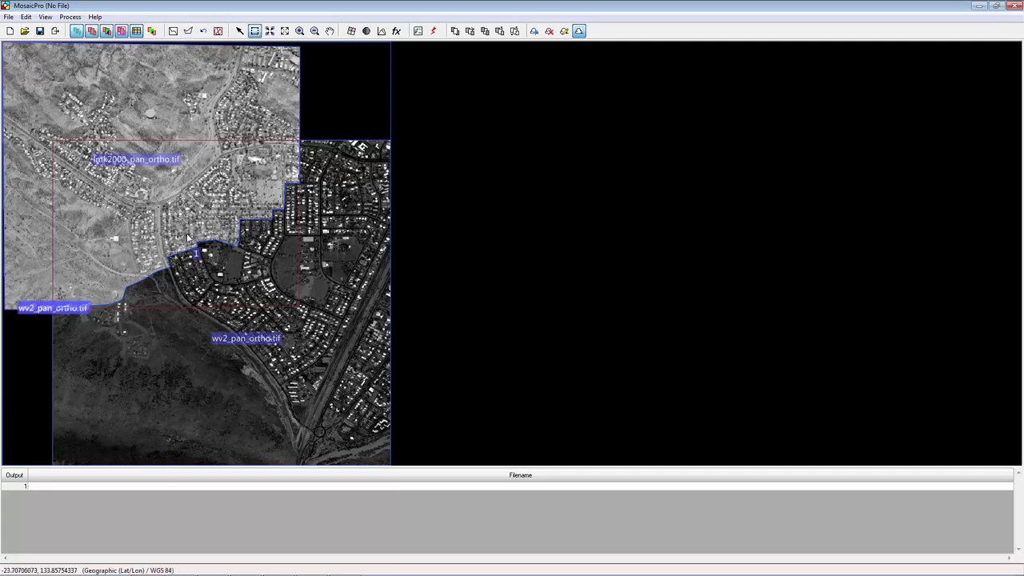
pyautogui.moveTo(181, 237); pyautogui.dragTo(229, 286)
pyautogui.click(73, 17)
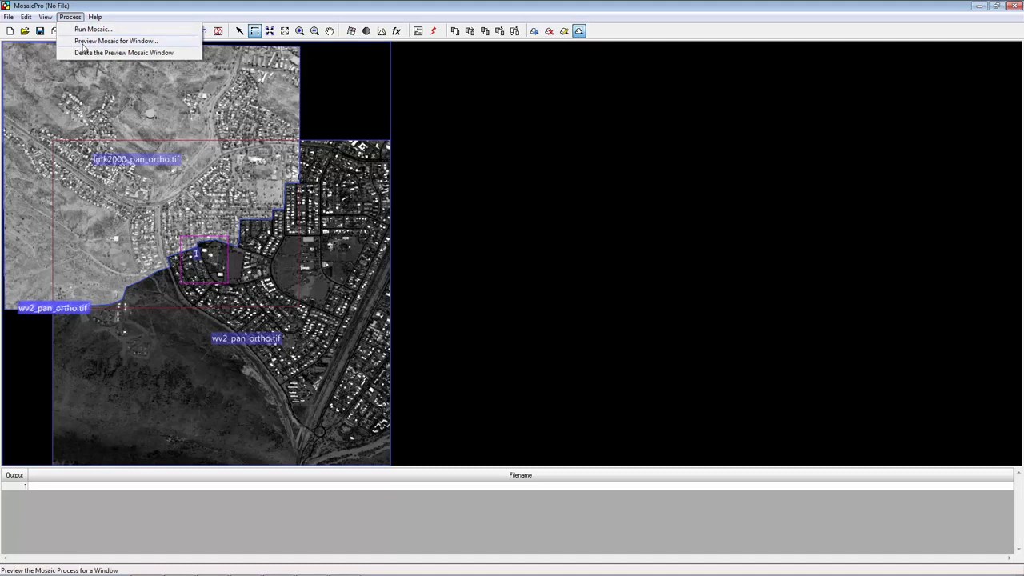
pyautogui.click(83, 43)
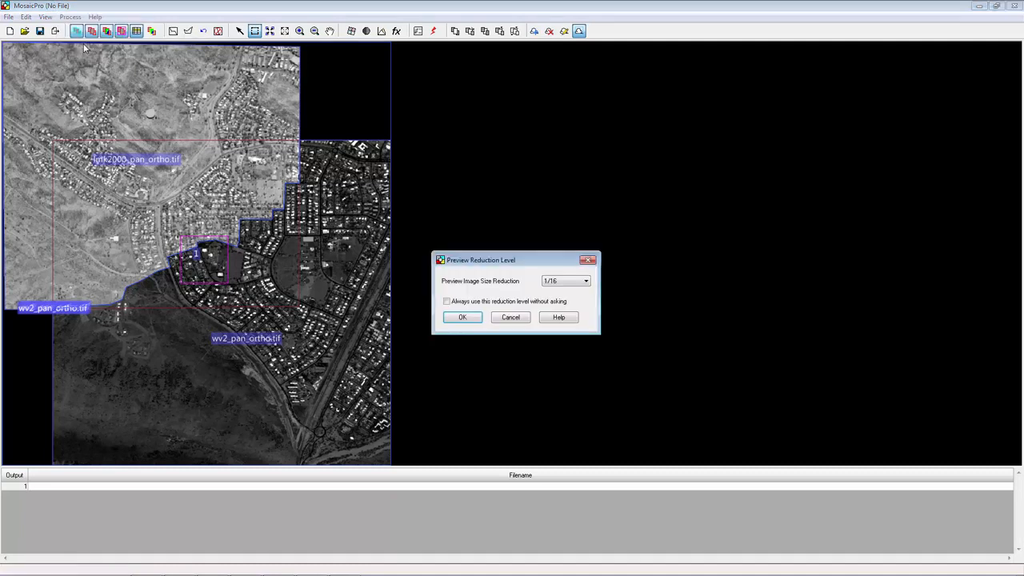
pyautogui.click(462, 317)
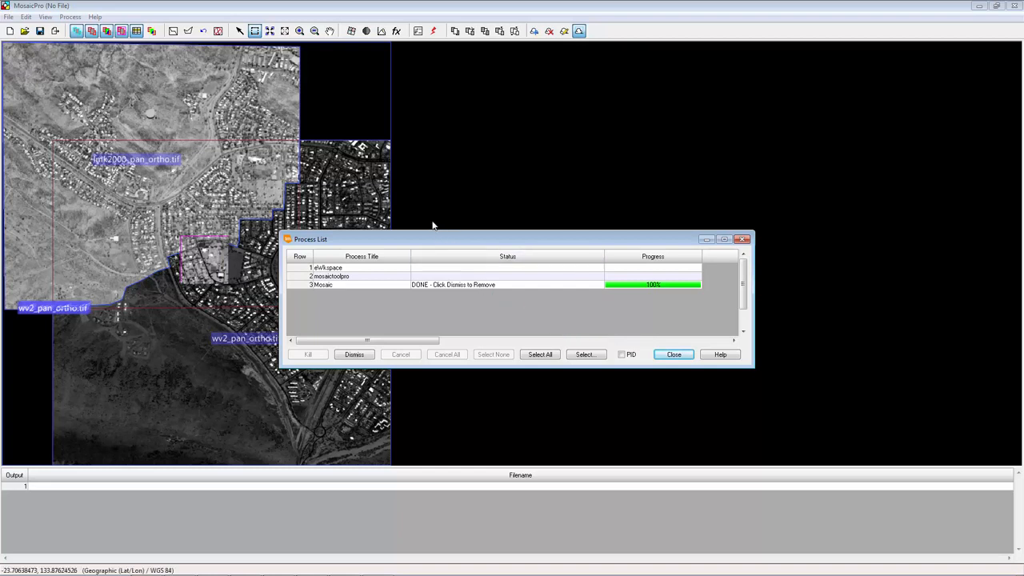
pyautogui.click(299, 30)
pyautogui.moveTo(146, 212); pyautogui.dragTo(256, 311)
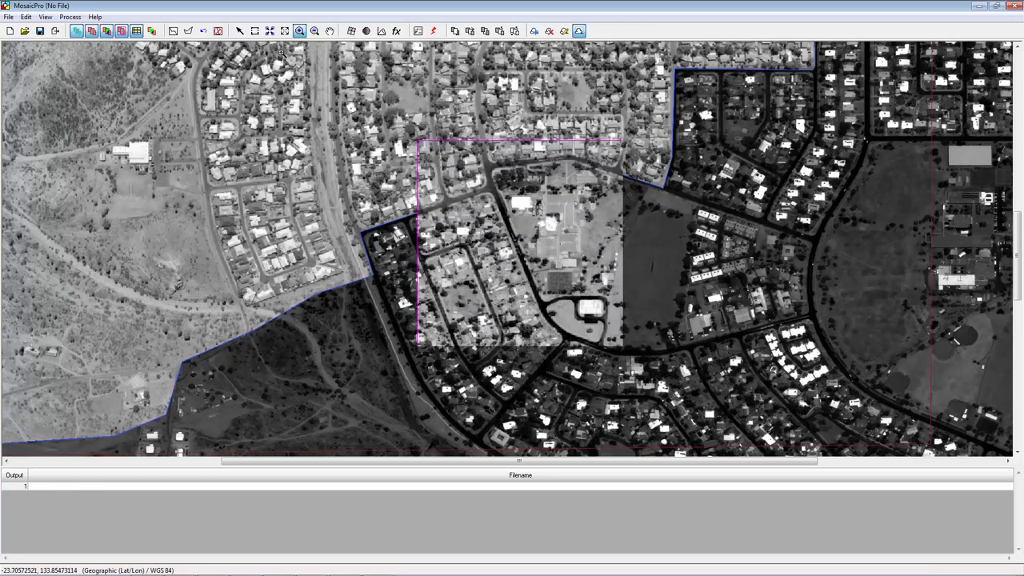
pyautogui.click(270, 32)
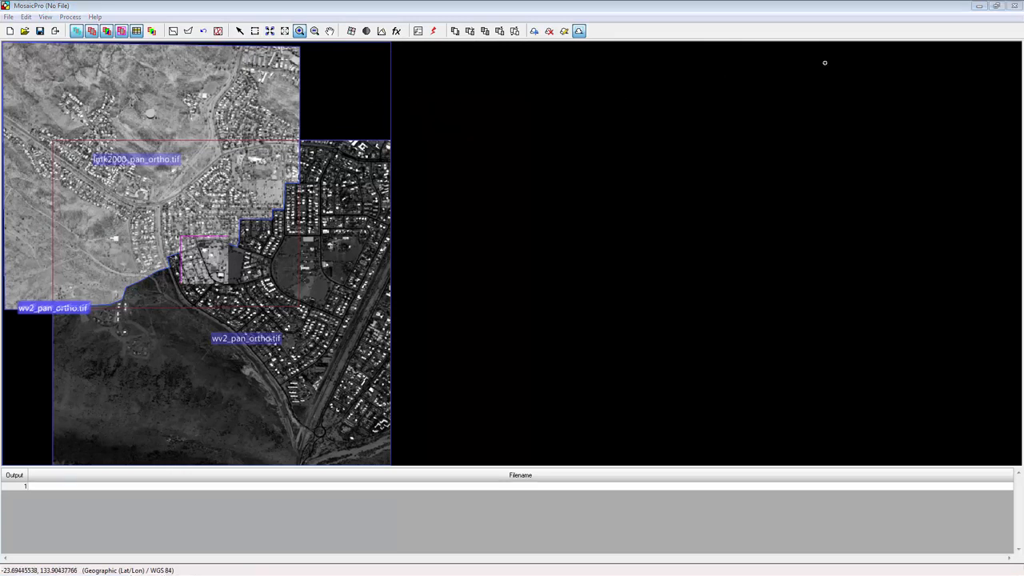
# Step: Switch to the ERDAS IMAGINE viewer and draw an irregular polygon AOI spanning both orthoimages around the central built-up area
pyautogui.click(996, 6)
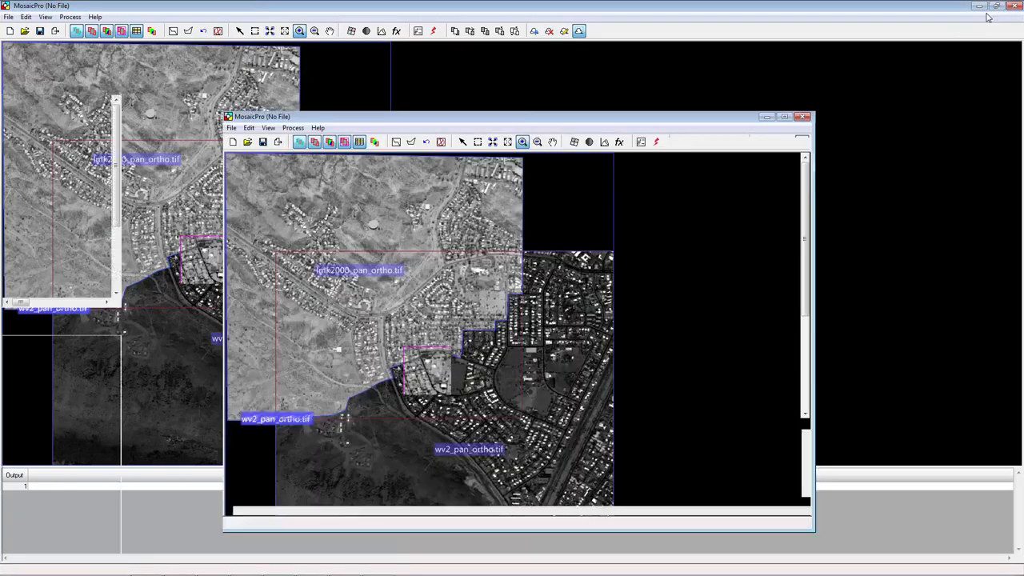
pyautogui.click(869, 148)
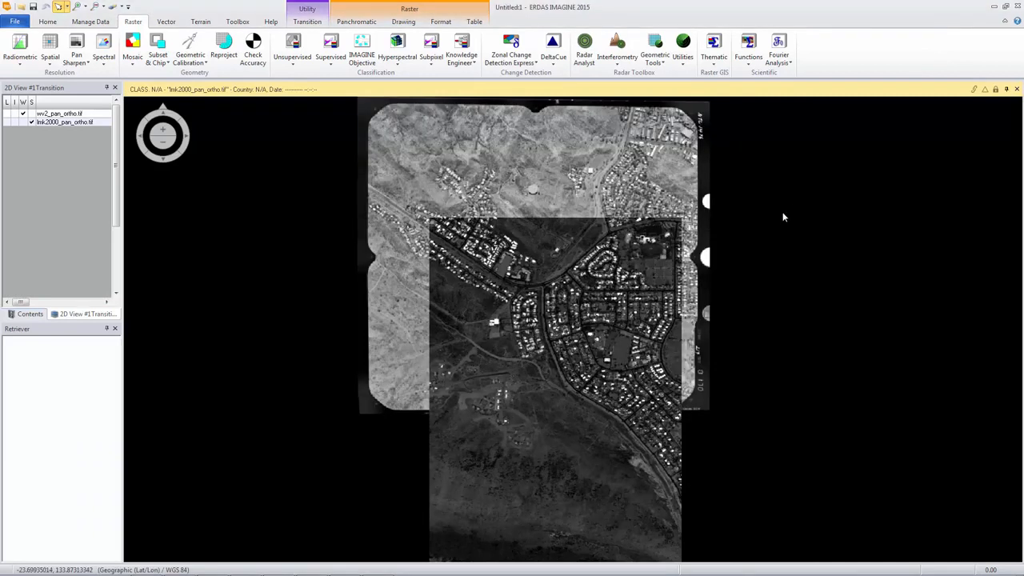
pyautogui.click(401, 23)
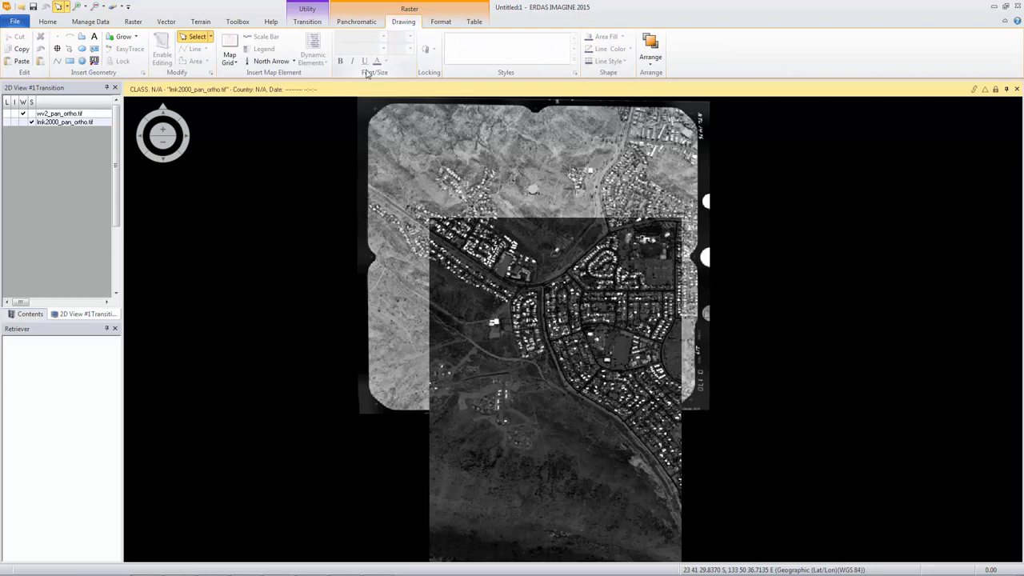
pyautogui.click(81, 38)
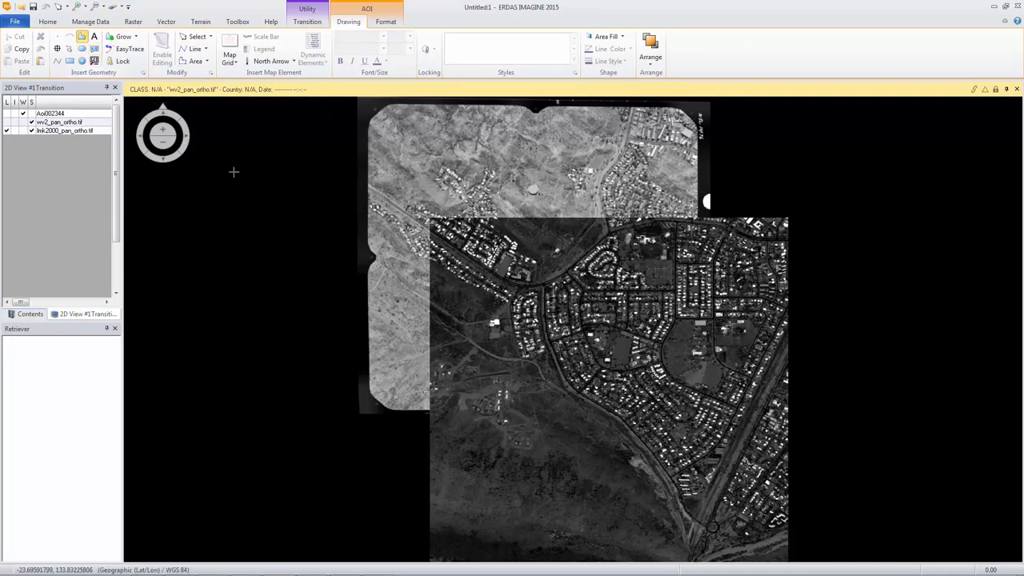
pyautogui.click(420, 257)
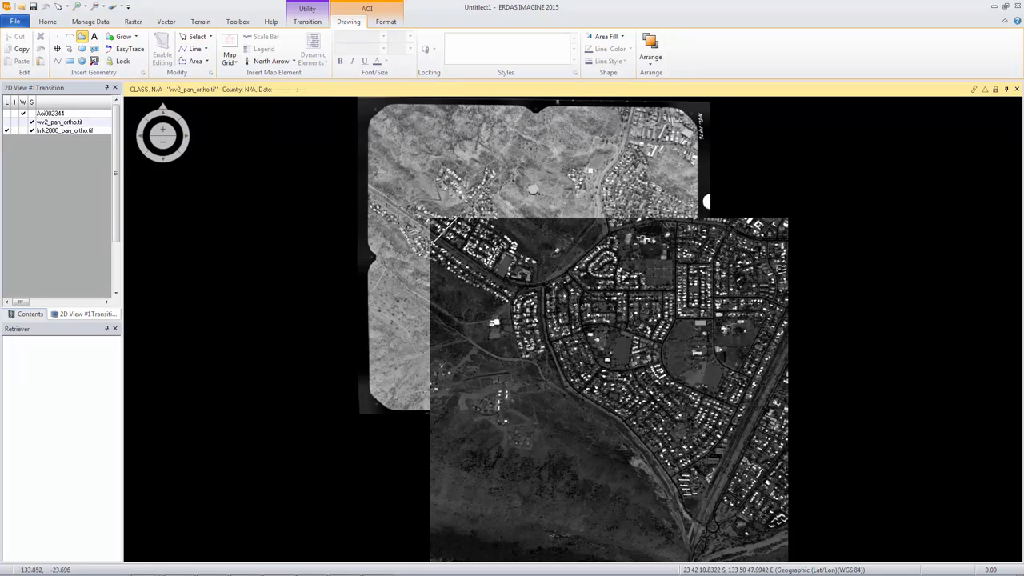
pyautogui.click(632, 149)
pyautogui.click(678, 192)
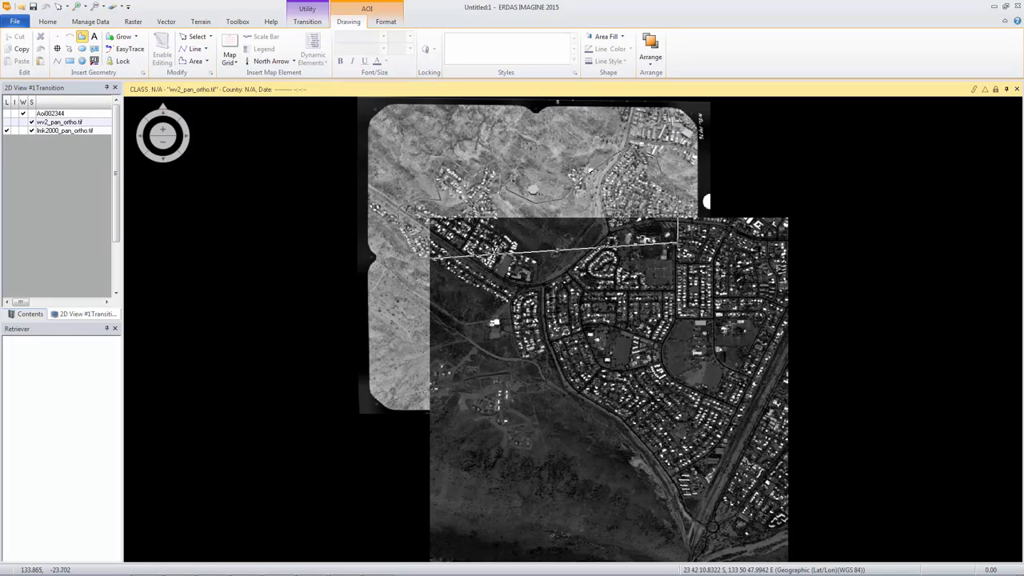
pyautogui.click(677, 320)
pyautogui.click(663, 366)
pyautogui.click(736, 411)
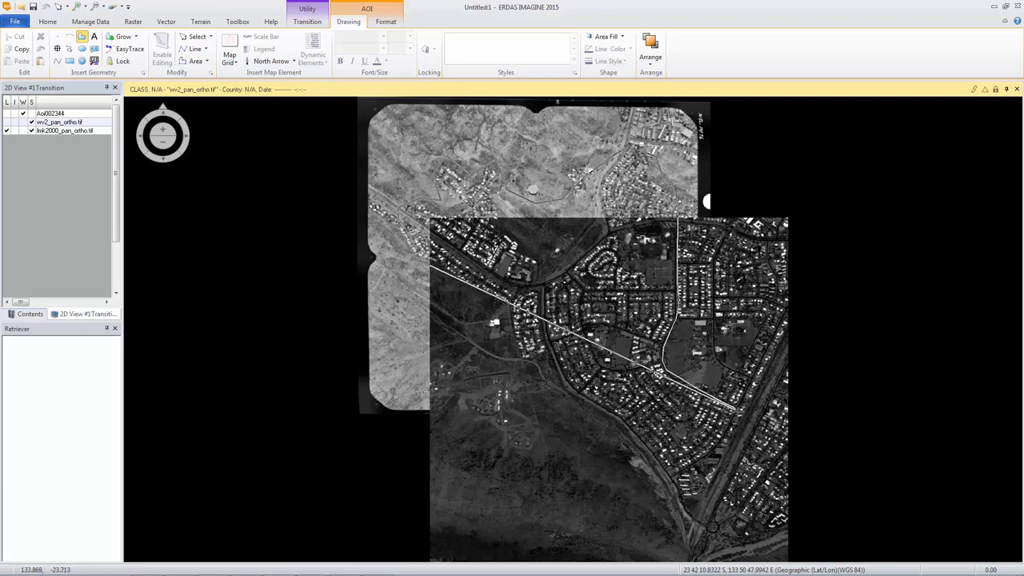
pyautogui.click(711, 459)
pyautogui.click(668, 478)
pyautogui.click(620, 475)
pyautogui.click(593, 453)
pyautogui.click(557, 390)
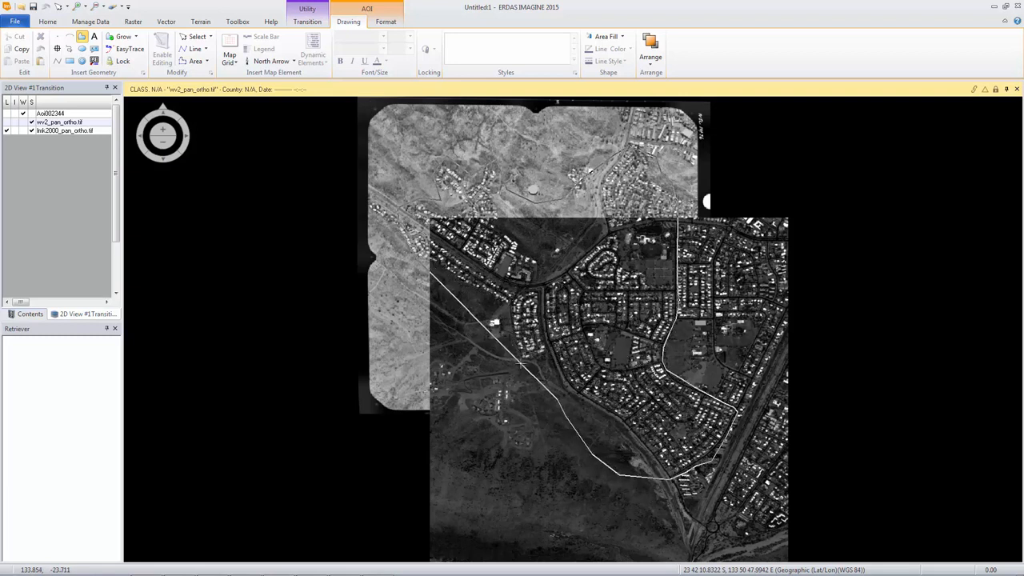
pyautogui.doubleClick(490, 326)
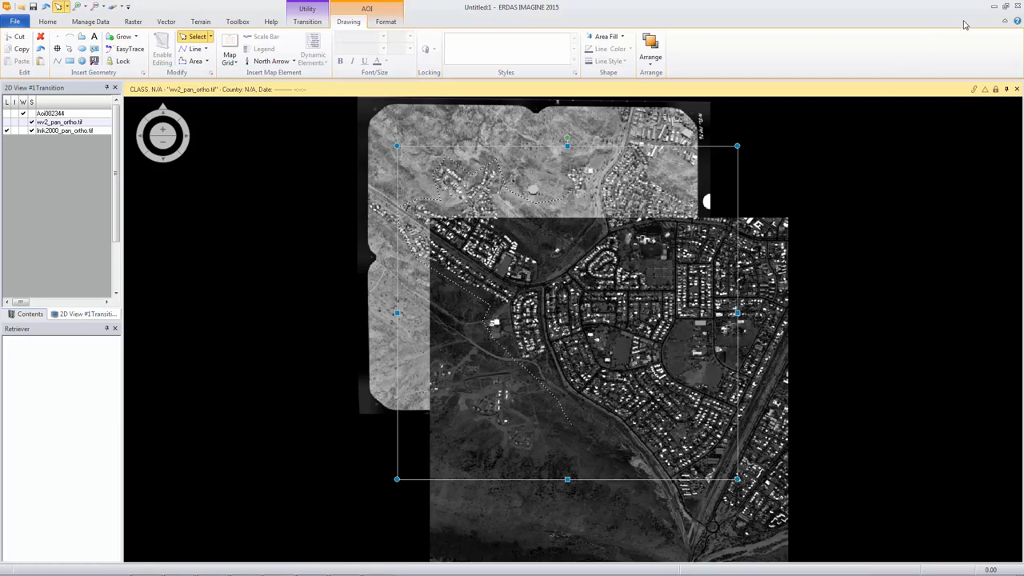
# Step: Switch to MosaicPro and set the output map area to a user-defined AOI taken from the viewer
pyautogui.click(1005, 9)
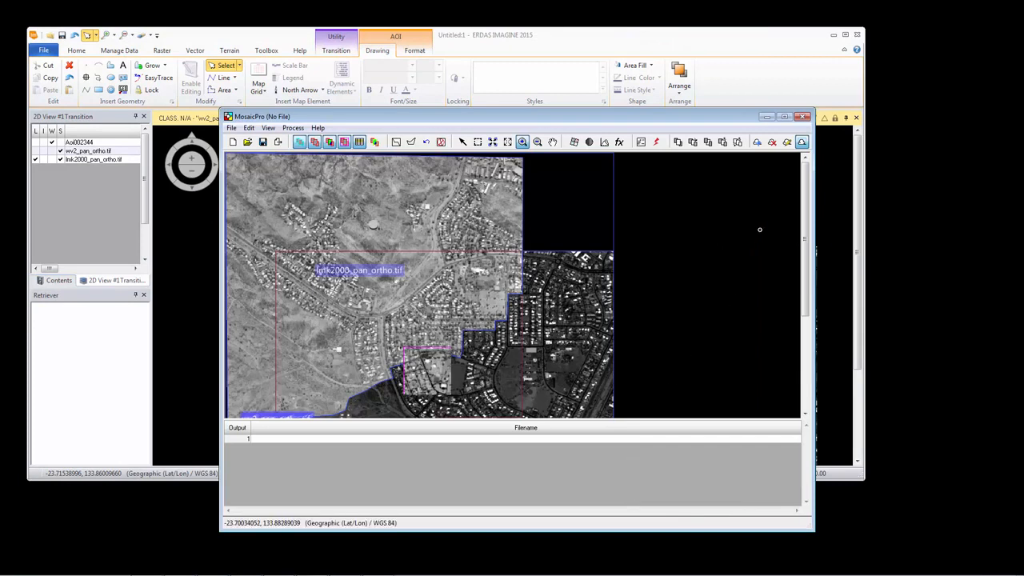
pyautogui.click(785, 118)
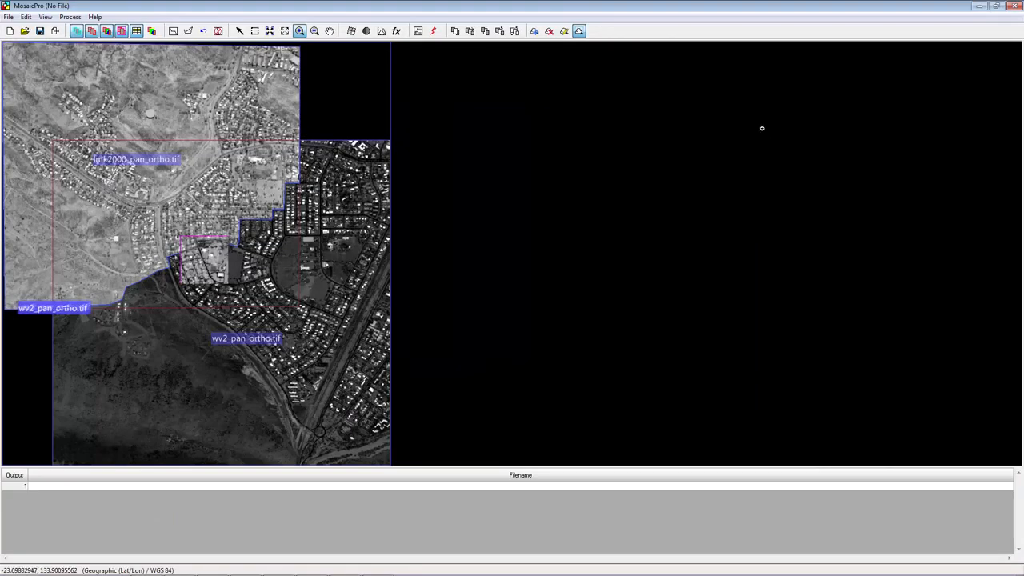
pyautogui.click(417, 36)
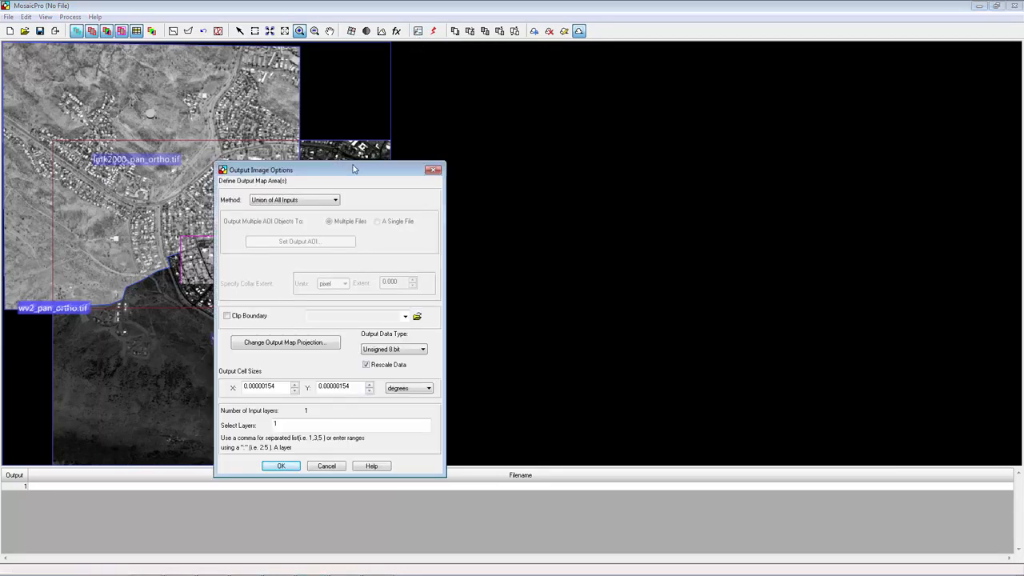
pyautogui.click(328, 202)
pyautogui.click(322, 218)
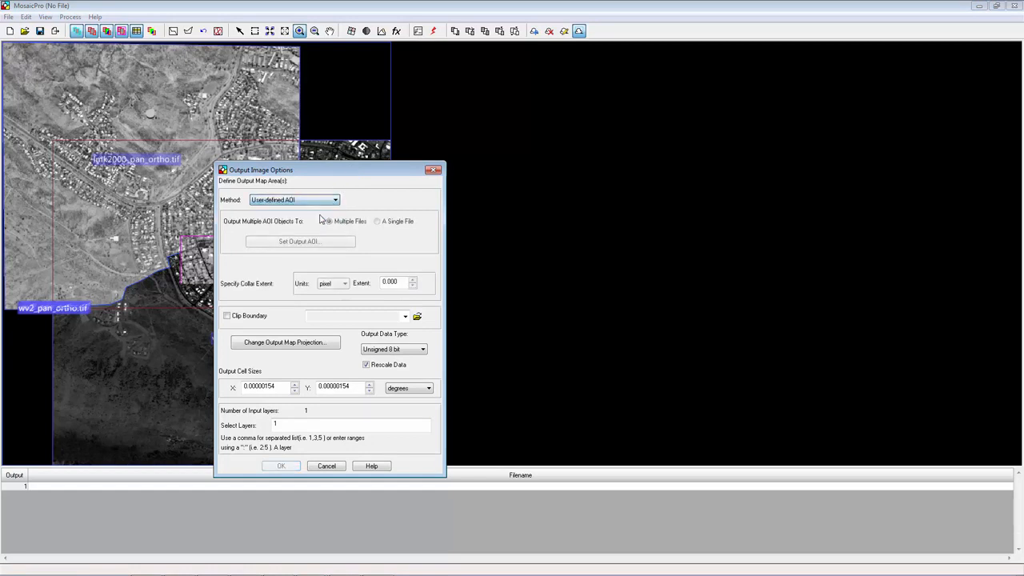
pyautogui.click(313, 242)
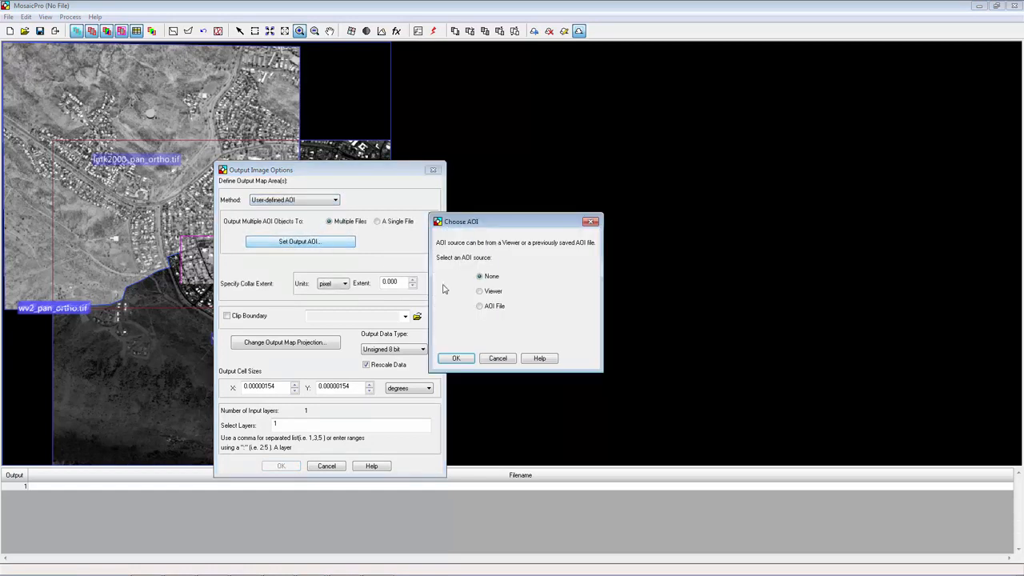
pyautogui.click(480, 292)
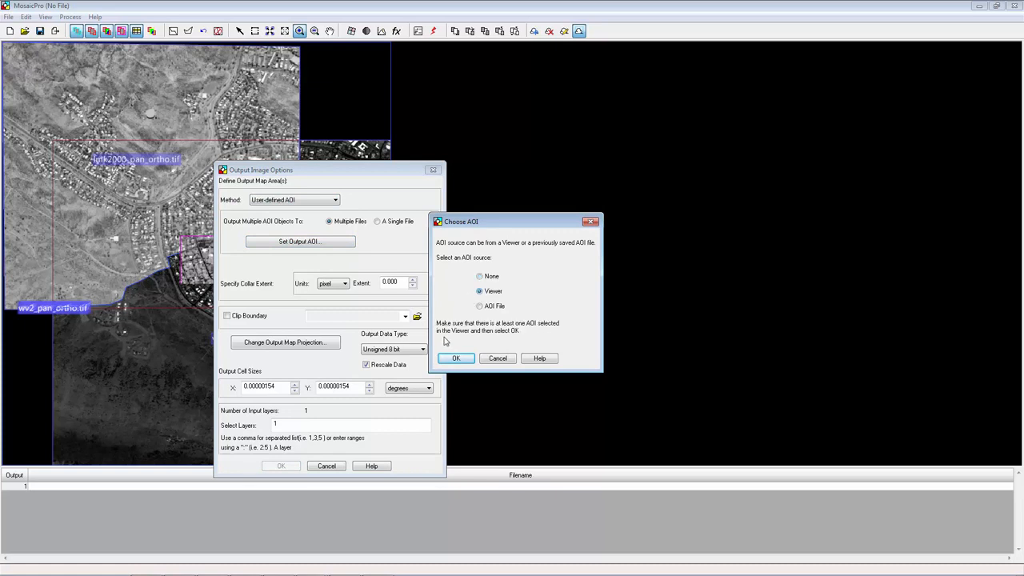
pyautogui.click(456, 358)
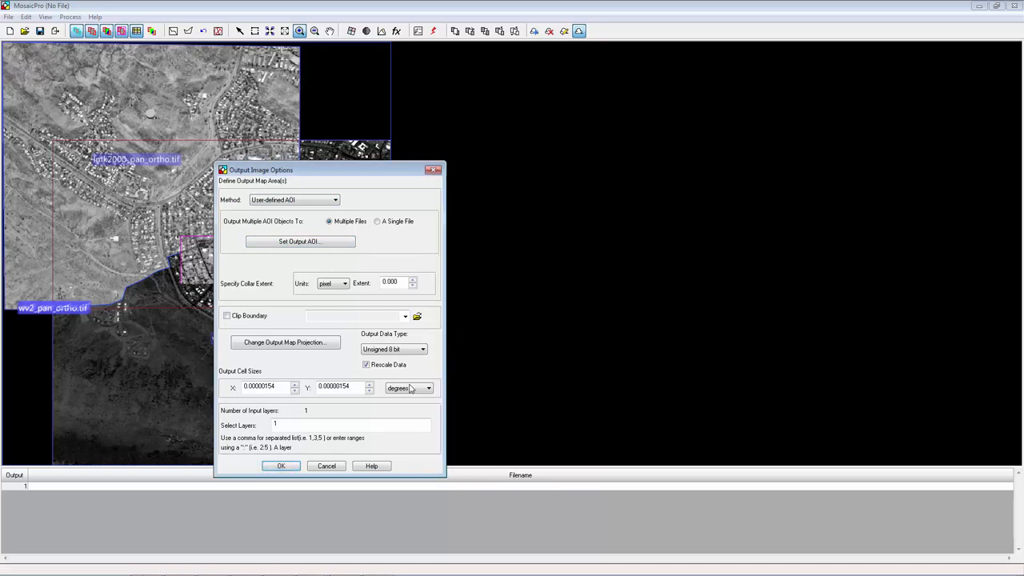
pyautogui.click(280, 465)
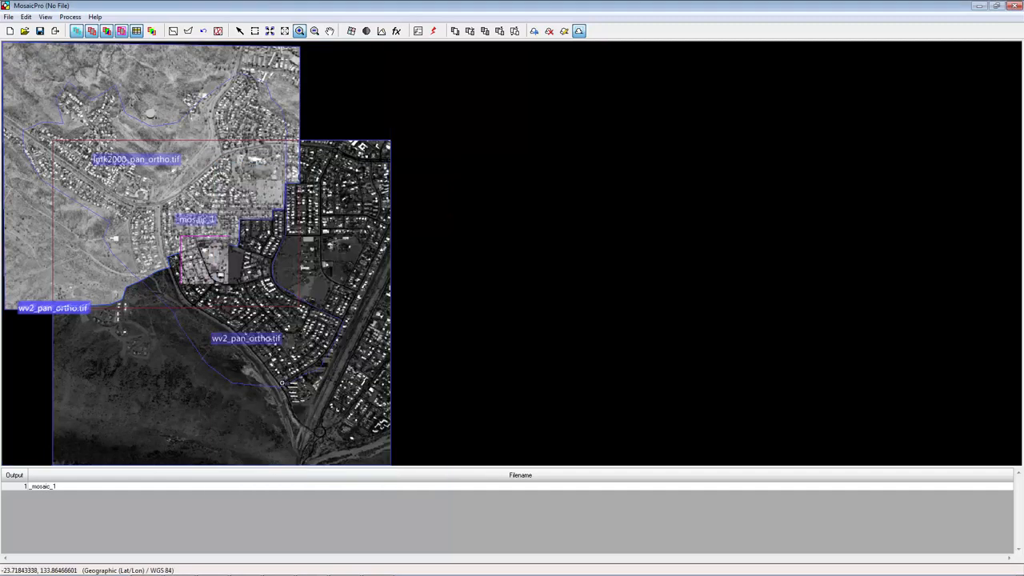
# Step: Start the mosaic process to disk with mosaic1 as the output file name and IMAGINE Image (*.img) as the format
pyautogui.click(122, 32)
pyautogui.click(121, 32)
pyautogui.click(434, 32)
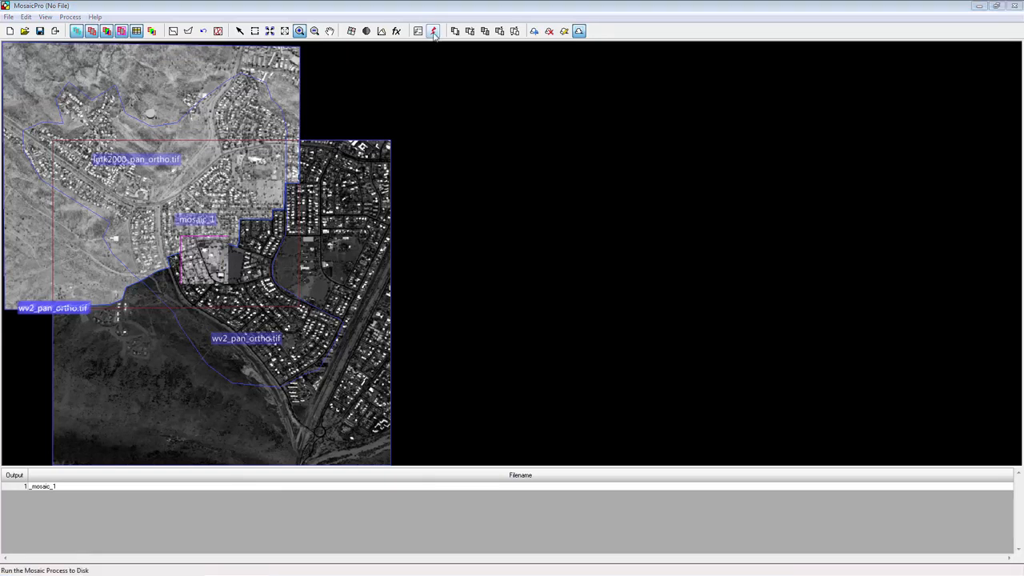
pyautogui.click(433, 32)
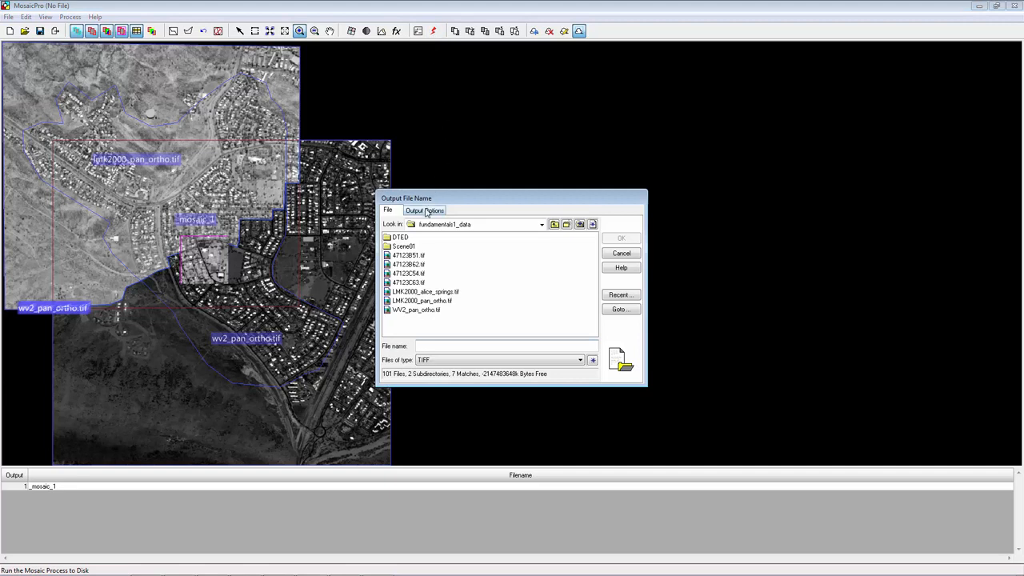
pyautogui.write('mosaic1')
pyautogui.click(456, 360)
pyautogui.click(456, 378)
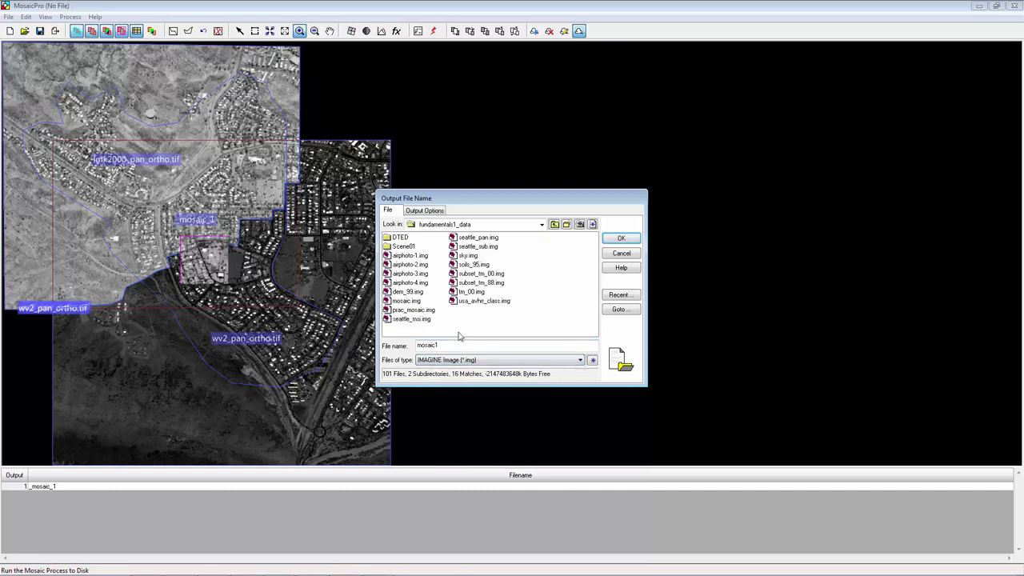
# Step: Keep the stats ignore value of 0 enabled in the output options, run the mosaic and close the process list when it is done
pyautogui.click(431, 212)
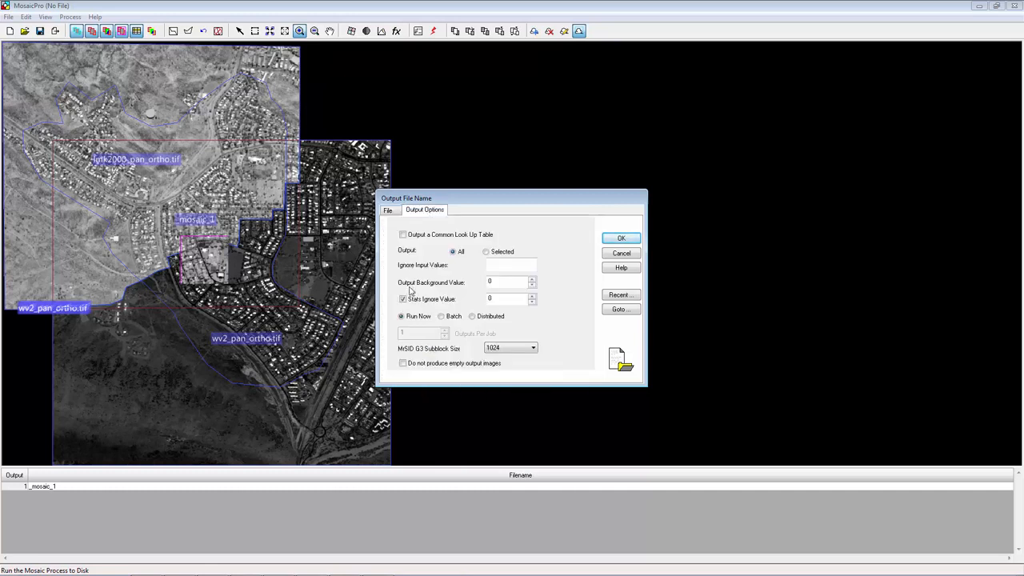
pyautogui.click(405, 303)
pyautogui.click(405, 303)
pyautogui.click(628, 240)
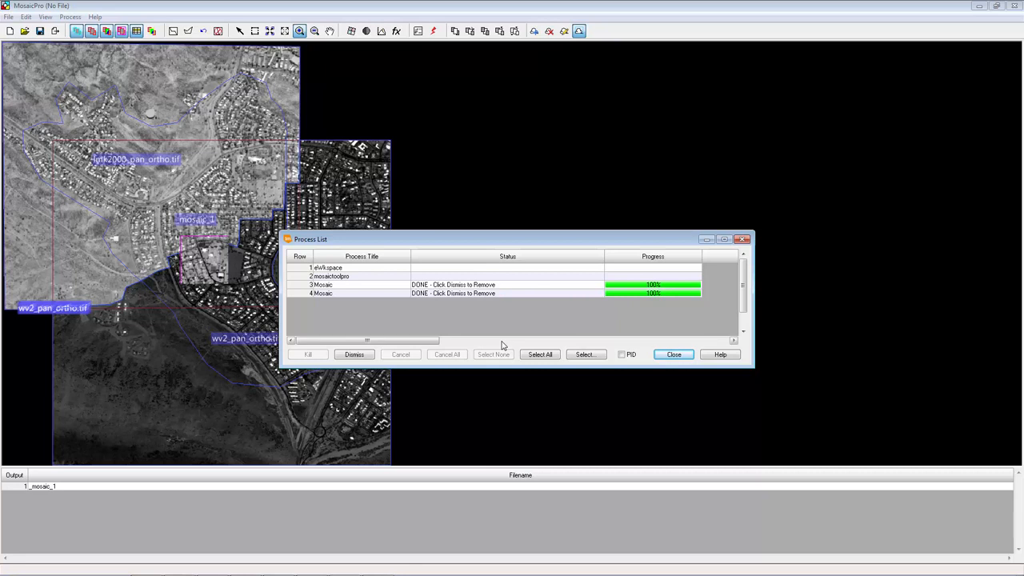
pyautogui.click(669, 358)
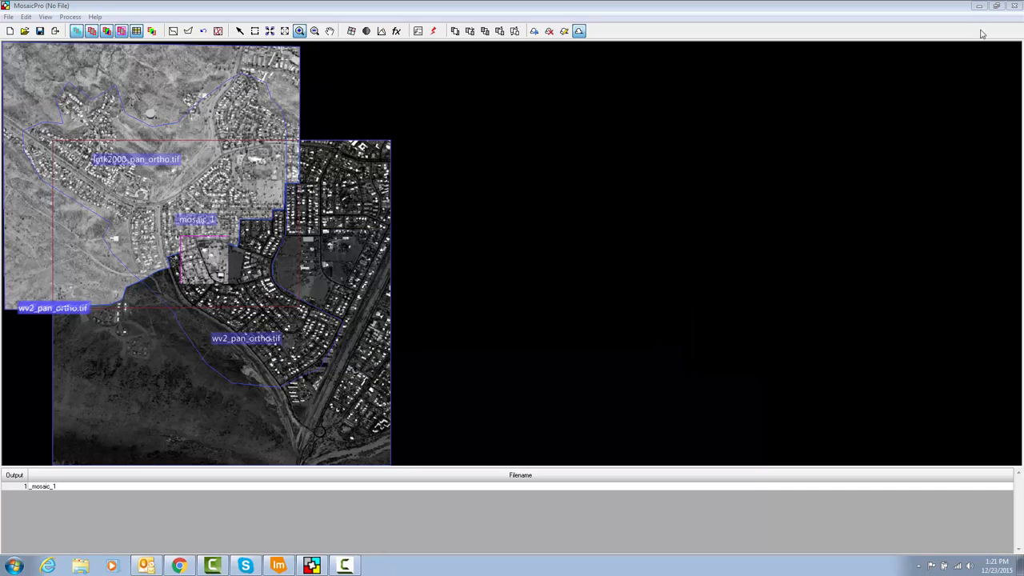
# Step: Switch to the ERDAS IMAGINE viewer, create a second 2D view and widen it to fill almost the whole display area
pyautogui.click(996, 5)
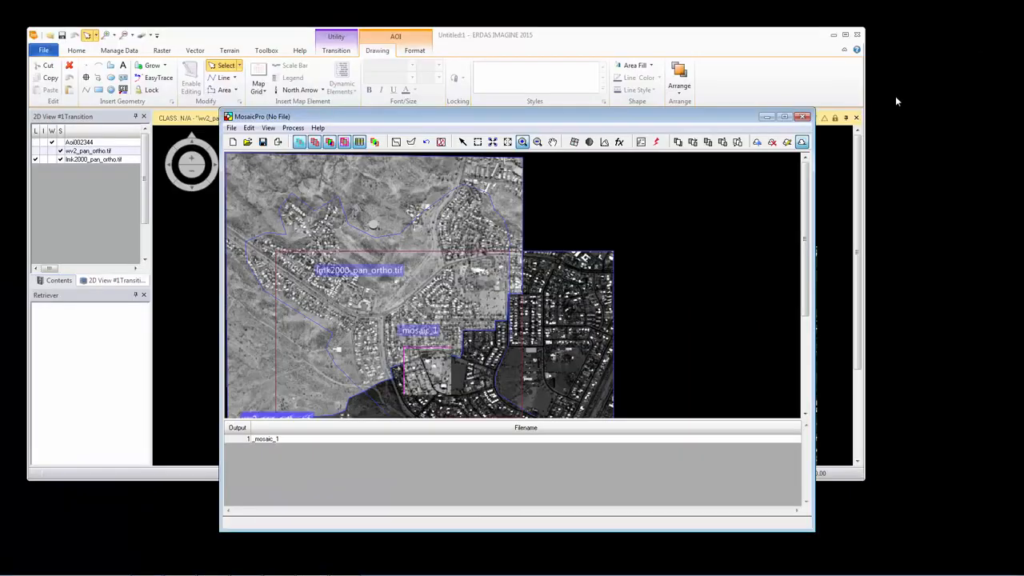
pyautogui.click(826, 89)
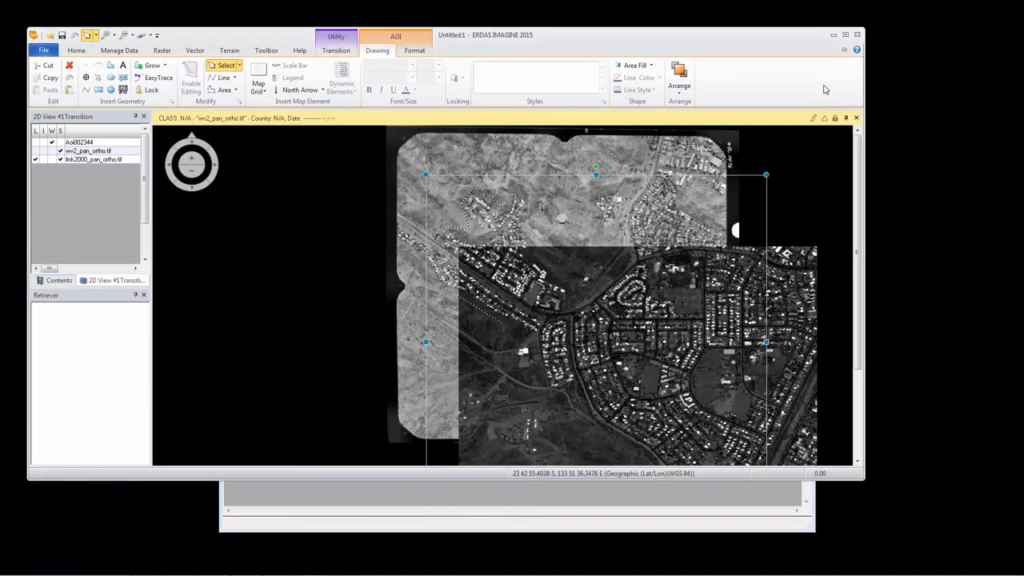
pyautogui.click(846, 36)
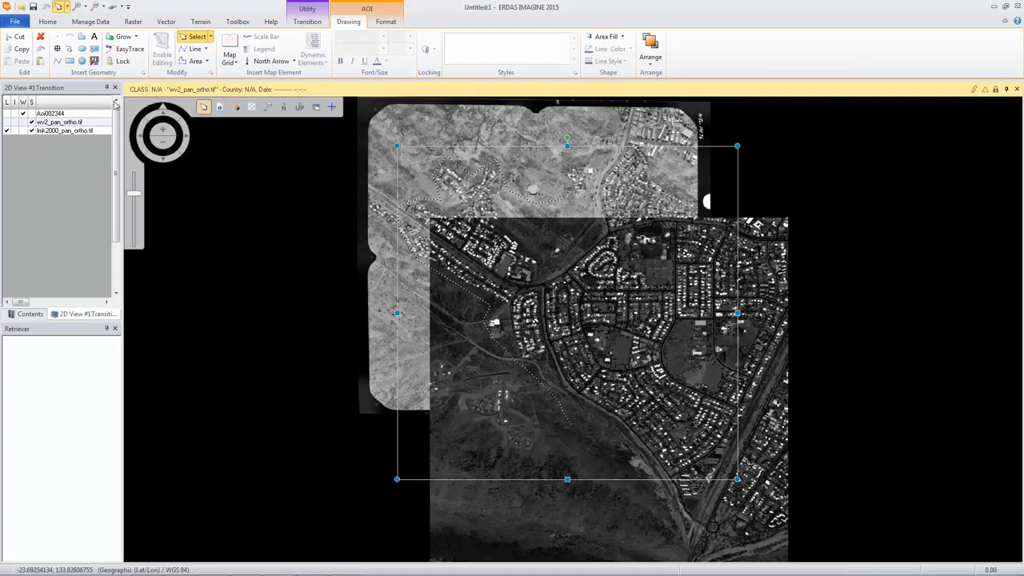
pyautogui.click(49, 24)
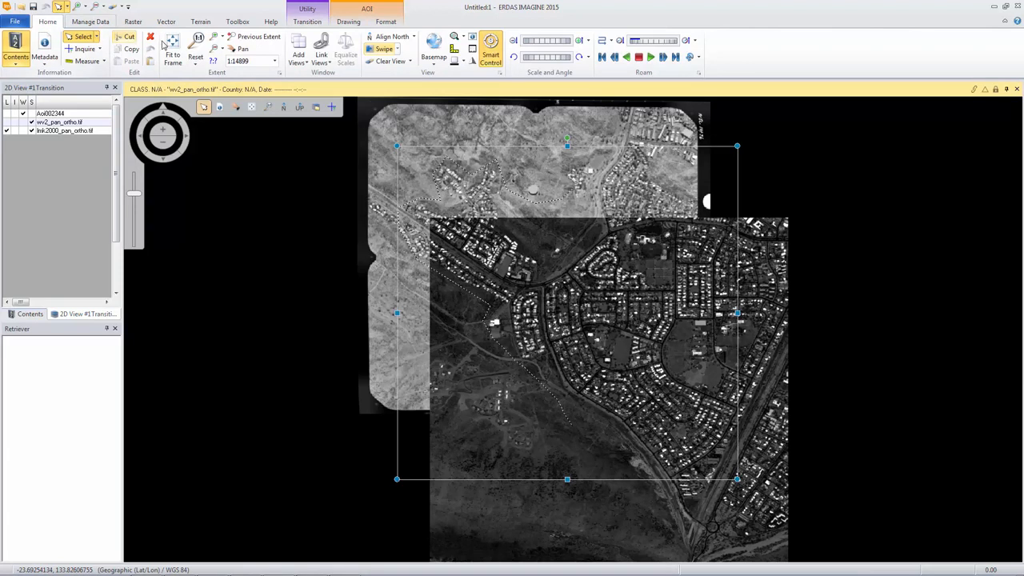
pyautogui.click(301, 54)
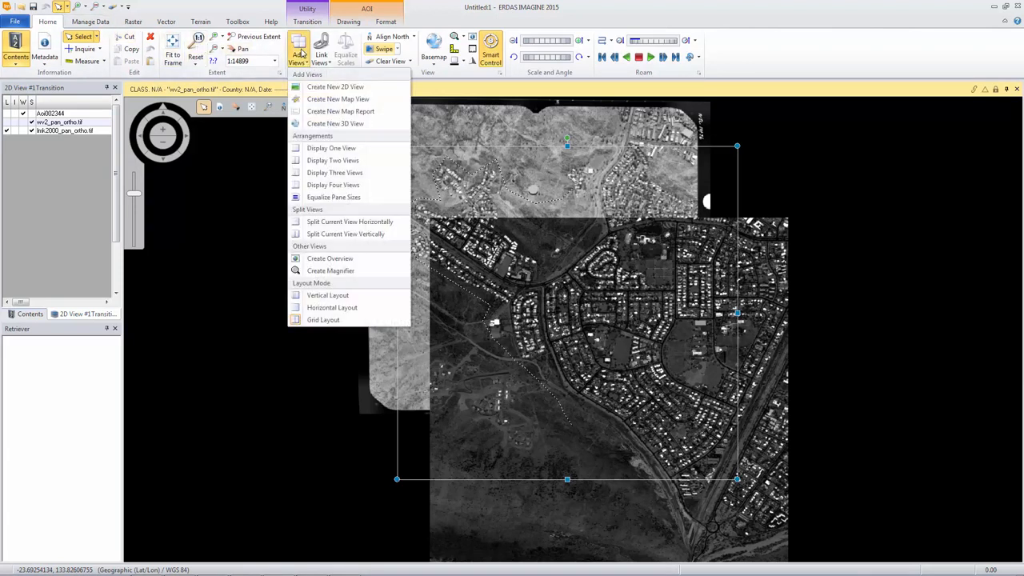
pyautogui.click(310, 89)
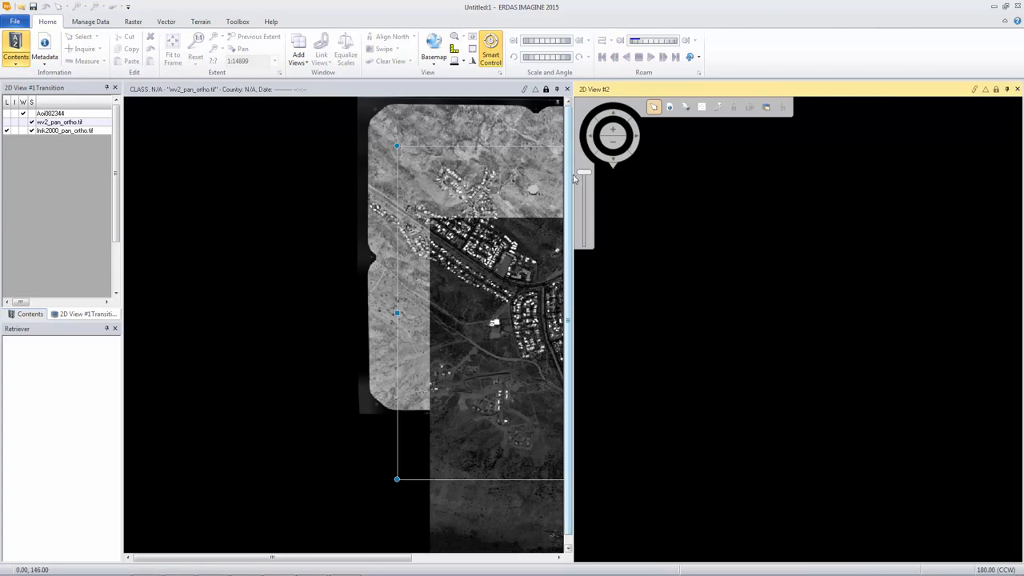
pyautogui.moveTo(574, 174); pyautogui.dragTo(134, 193)
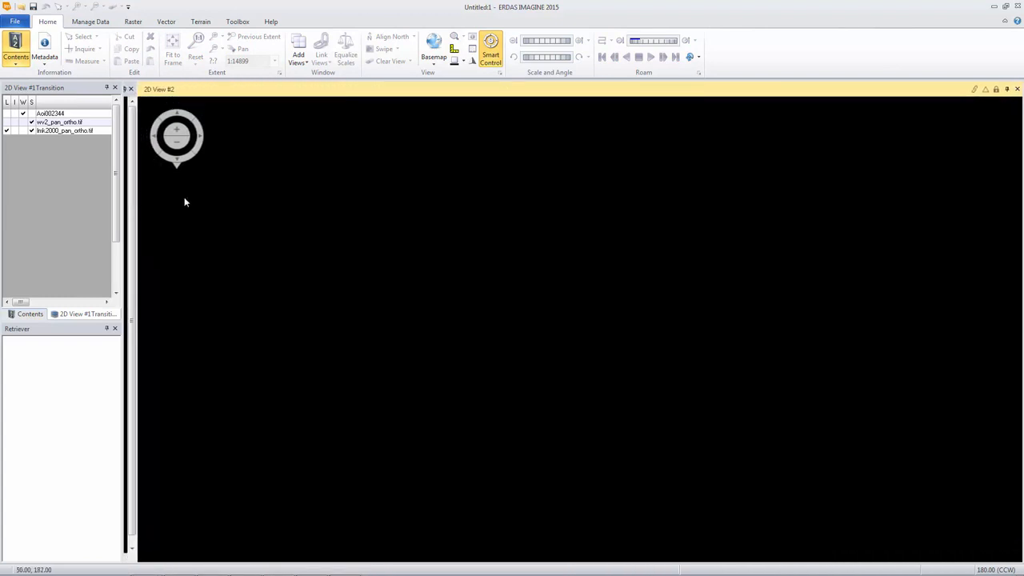
# Step: Open the IMAGINE image mosaic1.img from the Fundamentals1_data folder as a raster layer in the empty 2D view
pyautogui.rightClick(335, 206)
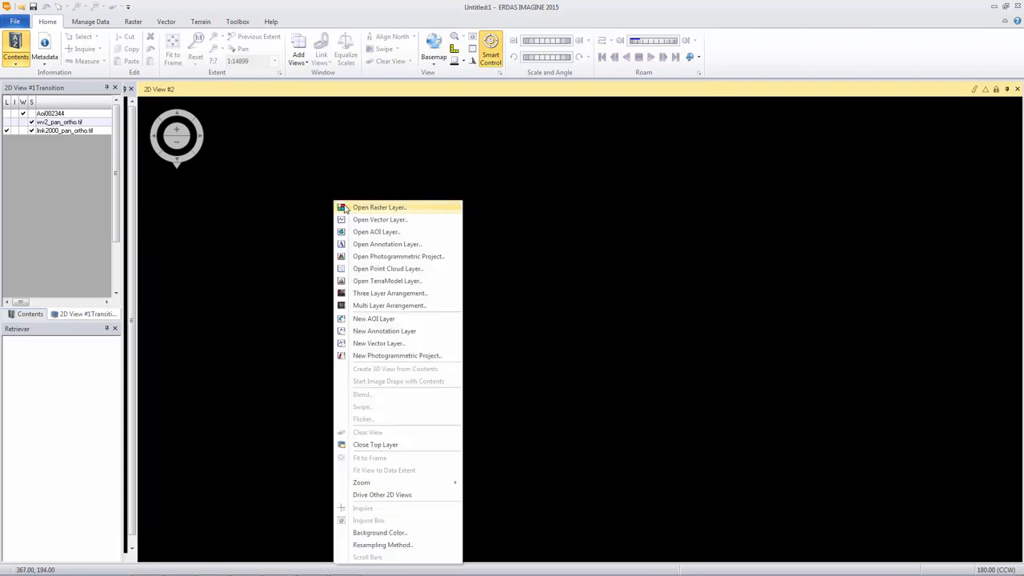
pyautogui.click(349, 208)
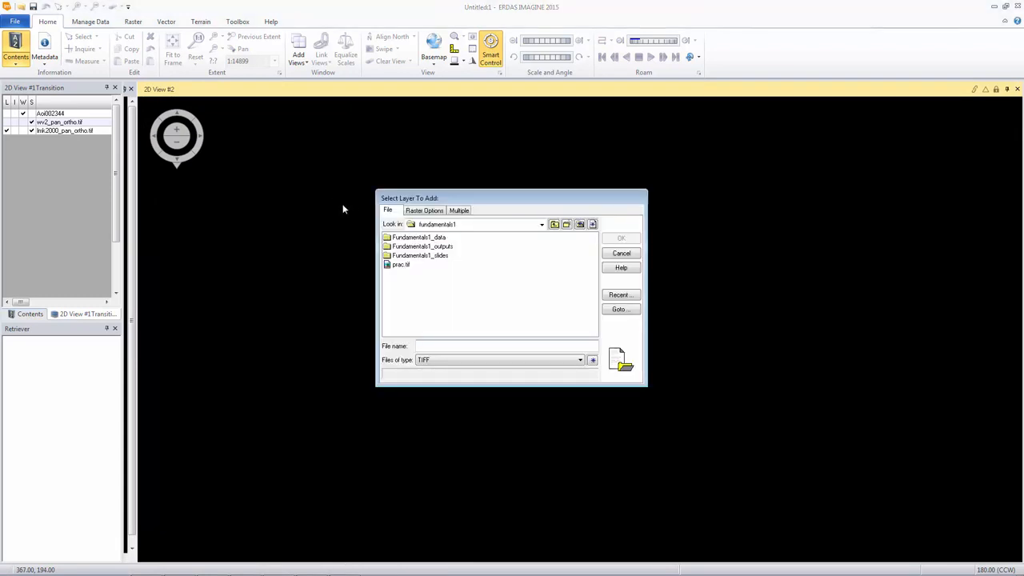
pyautogui.doubleClick(419, 238)
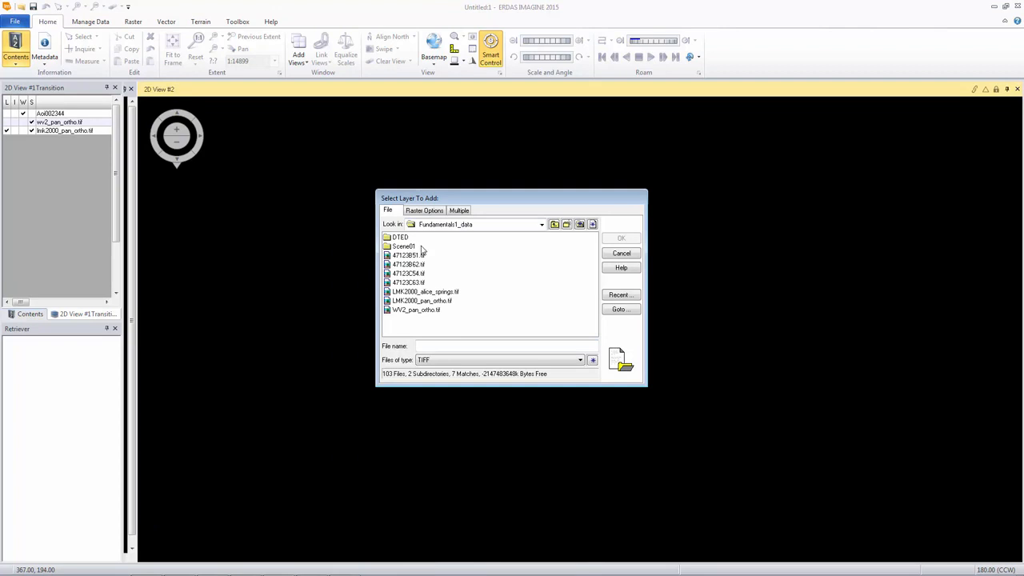
pyautogui.click(461, 363)
pyautogui.scroll(6, 468, 403)
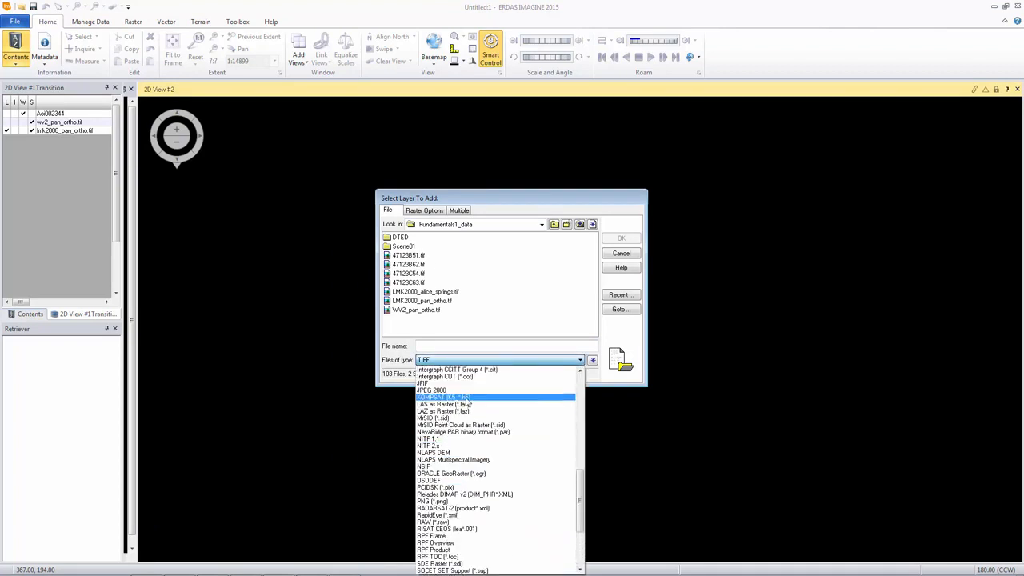
pyautogui.click(464, 384)
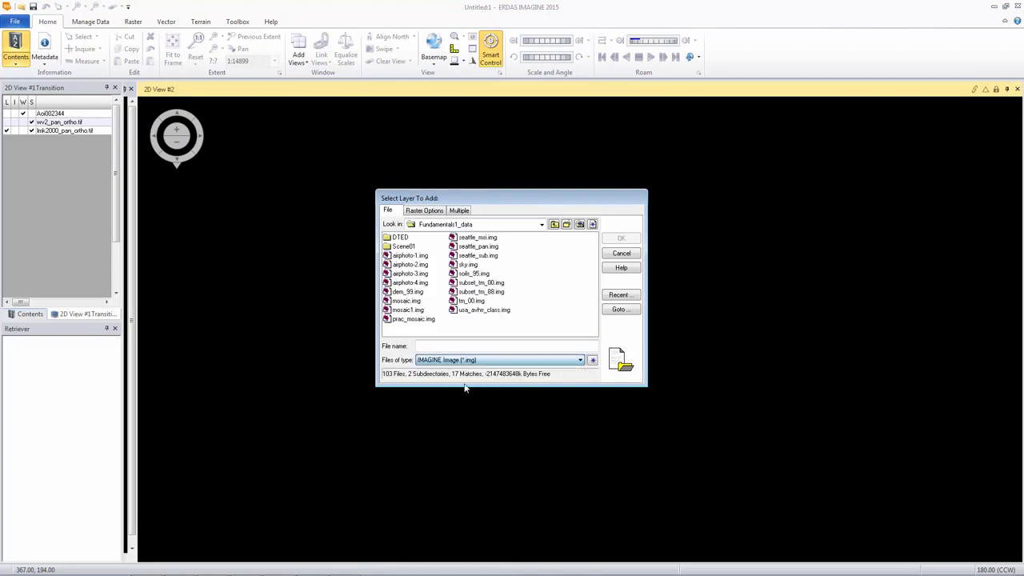
pyautogui.doubleClick(422, 309)
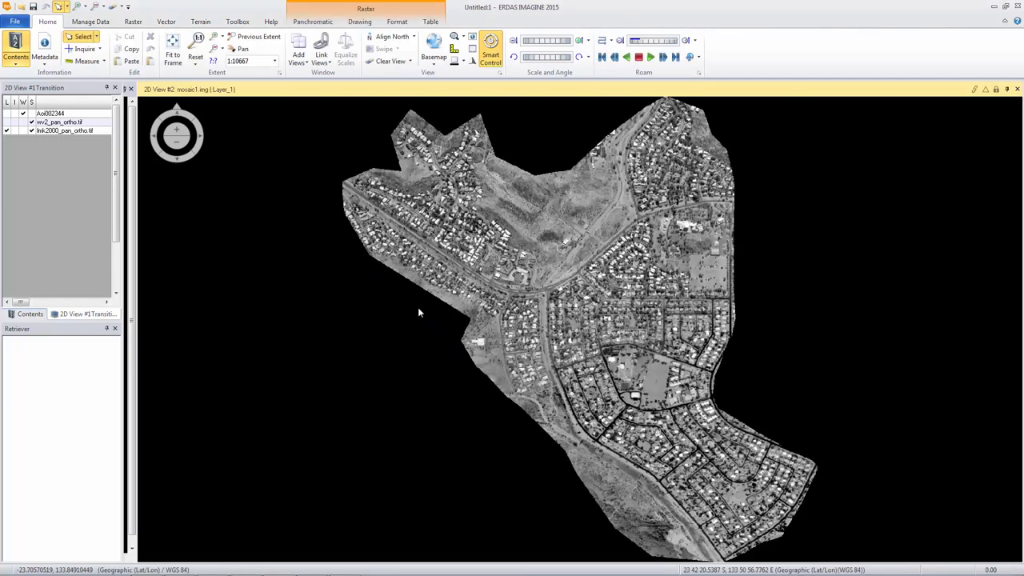